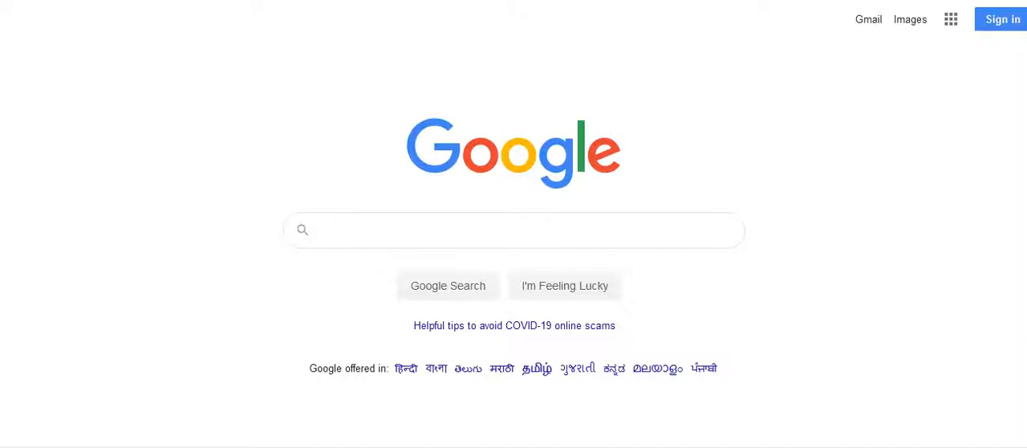
# Step: Search Google for "wordtrecker" and open the Free Keyword Research Tool result on wordtracker.com
pyautogui.click(395, 237)
pyautogui.write('wordt')
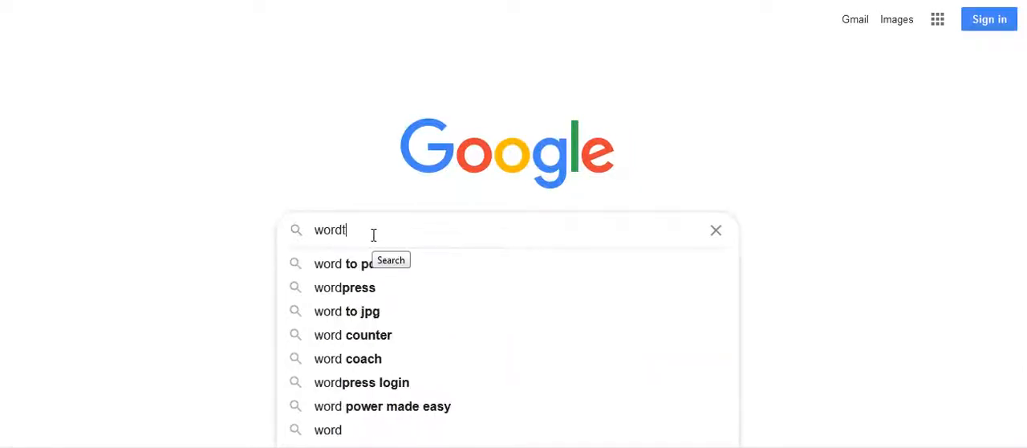
pyautogui.write('recker')
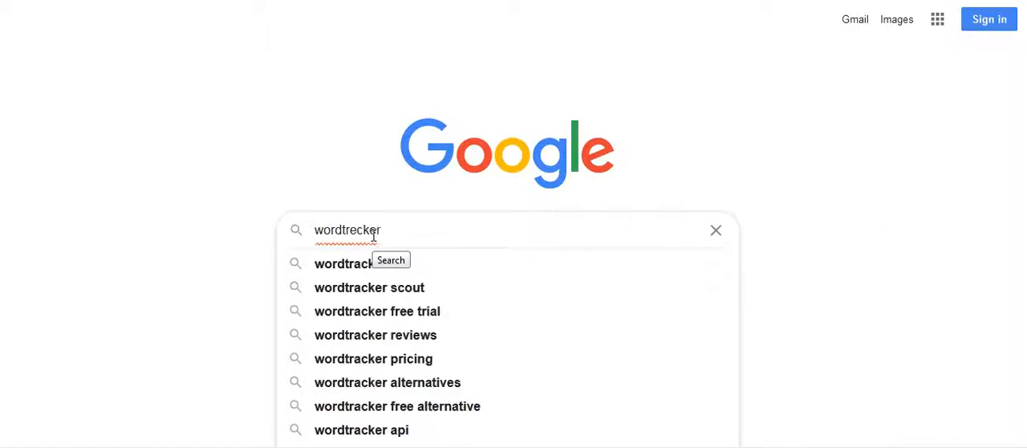
pyautogui.press('Escape')
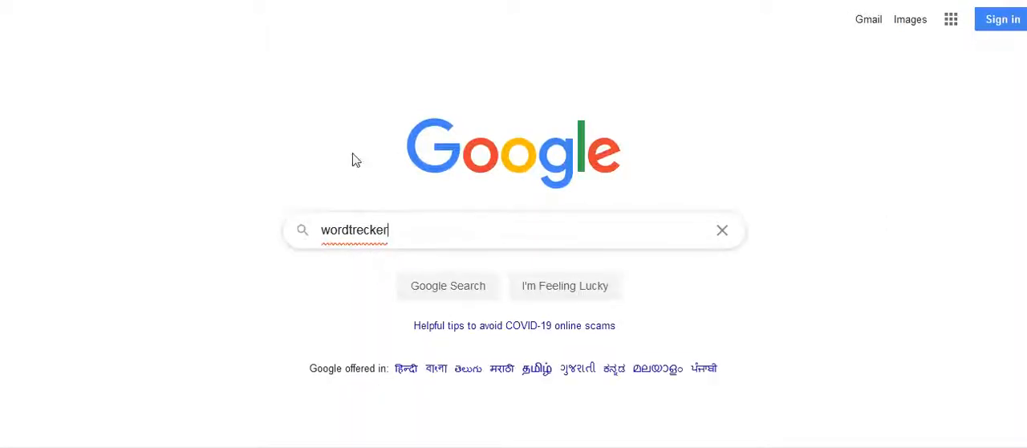
pyautogui.press('Return')
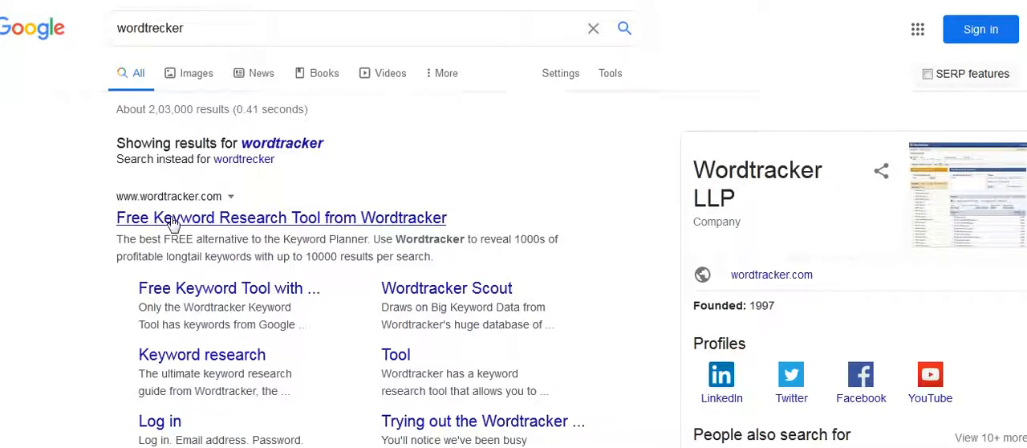
pyautogui.click(192, 221)
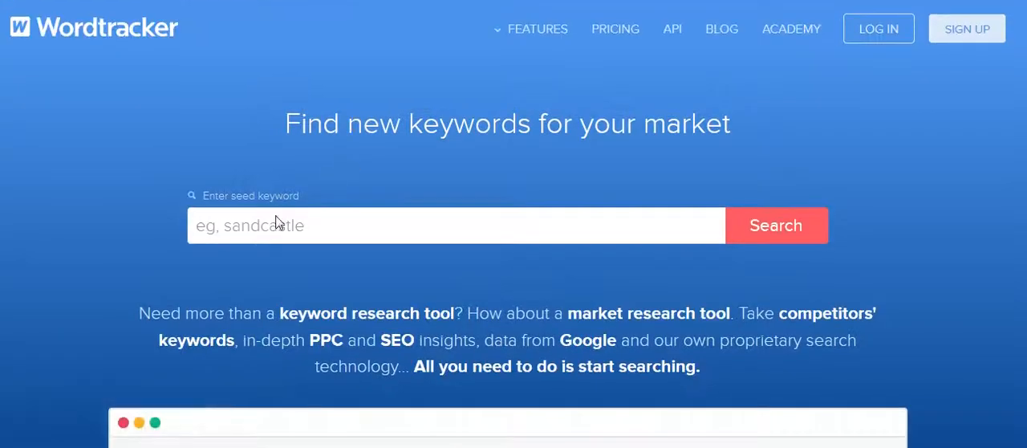
# Step: Dismiss the newsletter sign-up pop-up on the Wordtracker home page
pyautogui.click(285, 226)
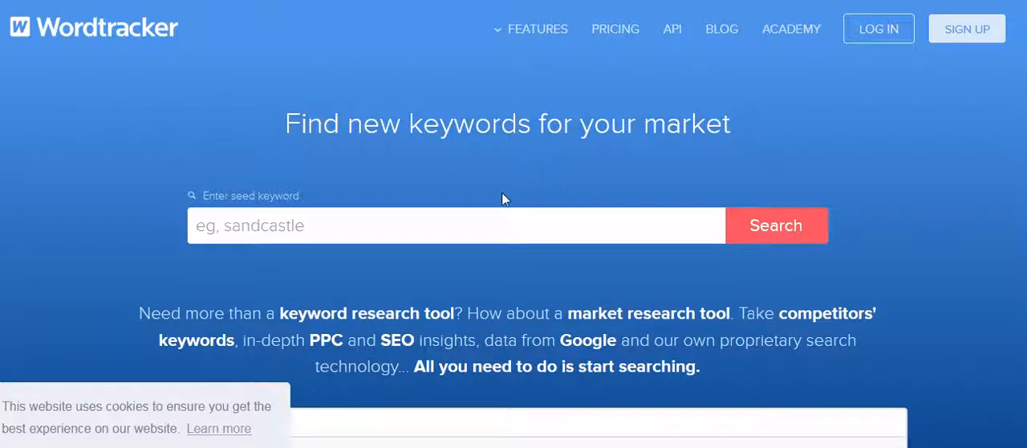
pyautogui.scroll(-7, 495, 209)
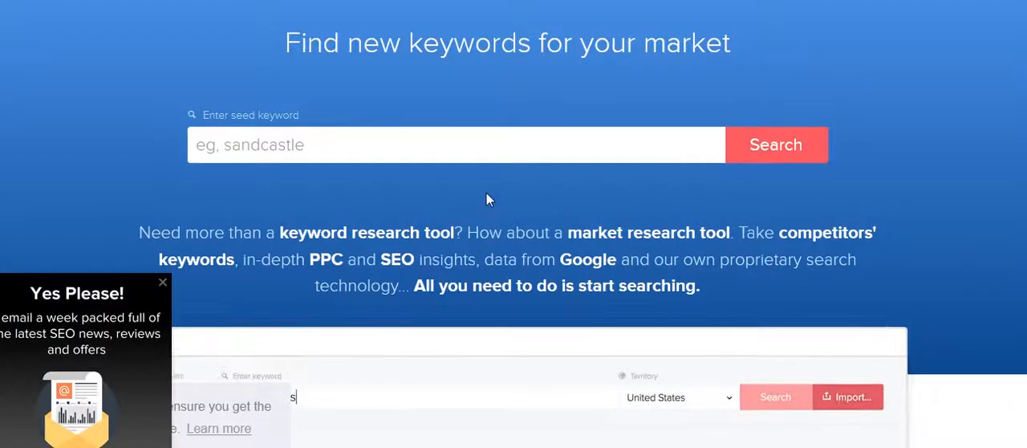
pyautogui.click(163, 284)
pyautogui.scroll(1, 823, 100)
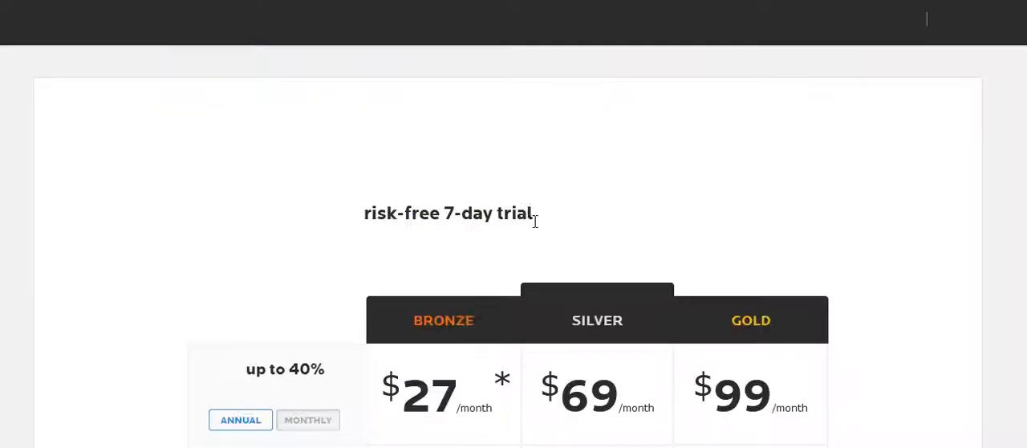
# Step: Review the 7-day trial page and compare the prices and features of the Bronze, Silver and Gold plans
pyautogui.scroll(-3, 535, 223)
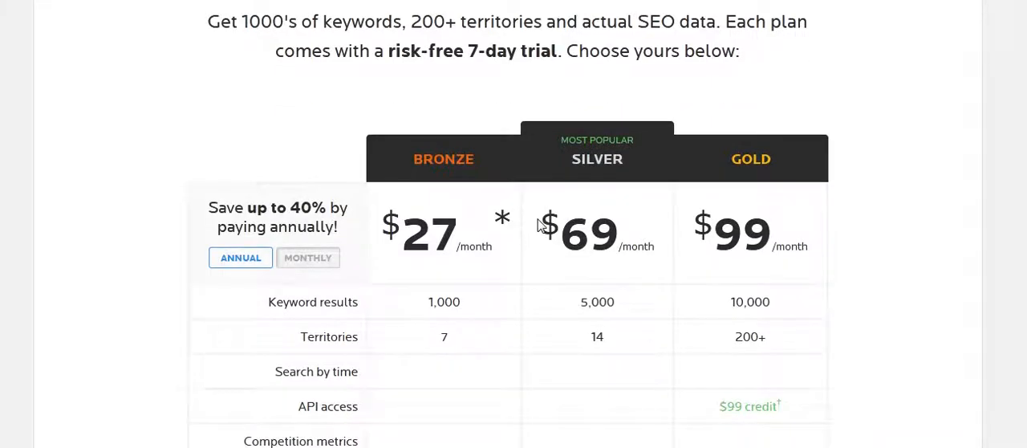
pyautogui.scroll(2, 537, 223)
pyautogui.scroll(-3, 526, 209)
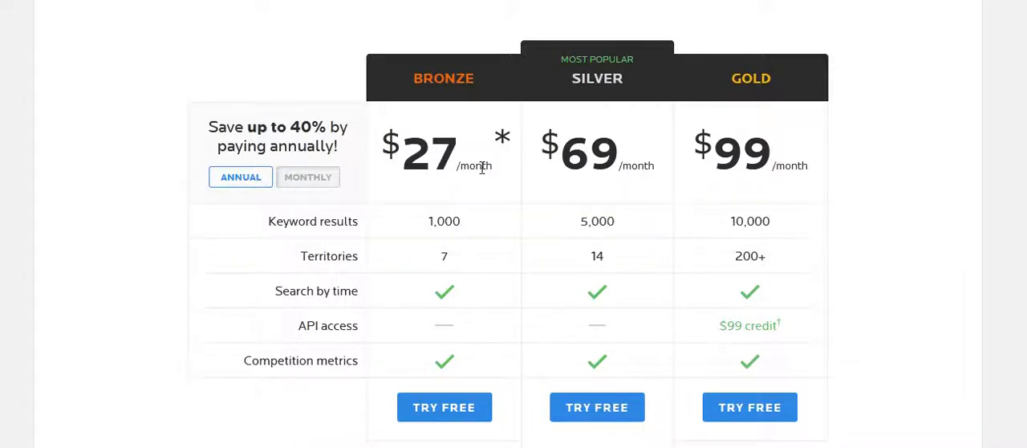
pyautogui.scroll(2, 482, 169)
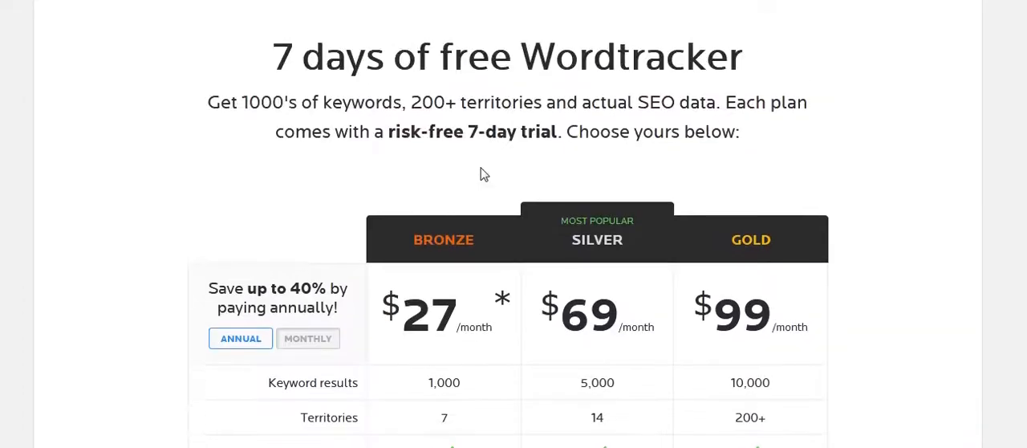
pyautogui.scroll(1, 482, 174)
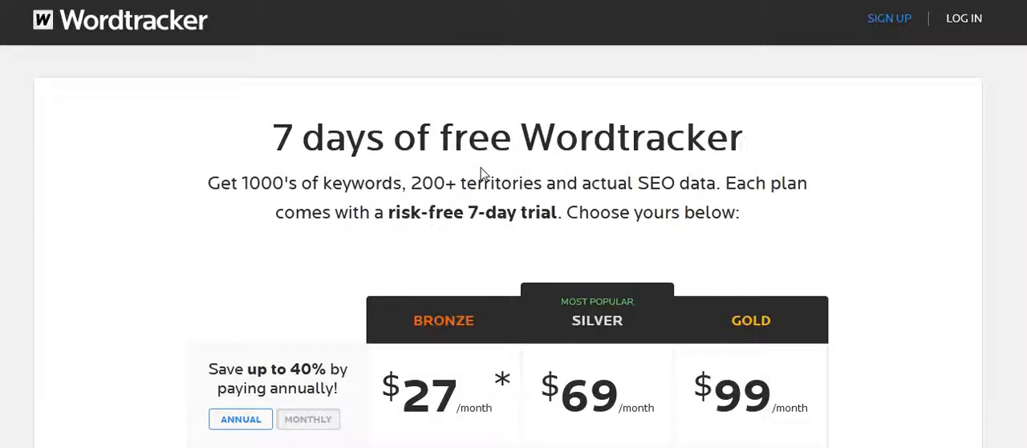
pyautogui.scroll(-5, 493, 167)
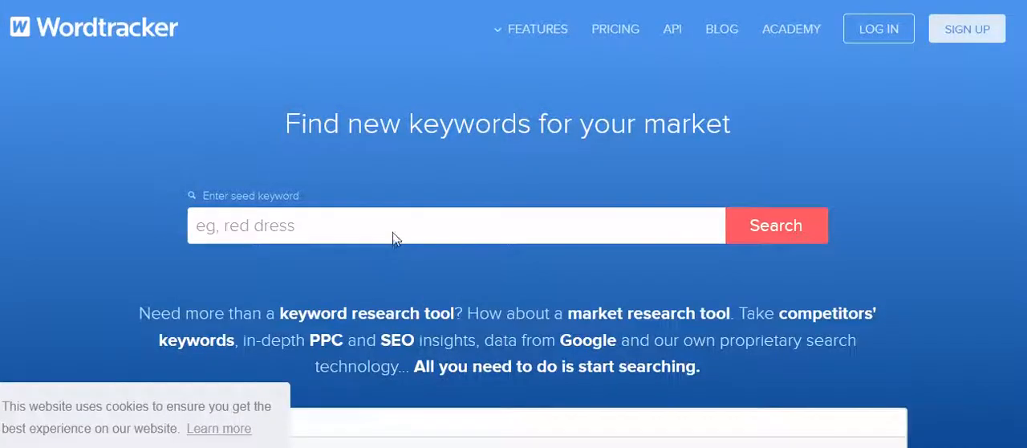
# Step: Run a Wordtracker keyword search for the seed keyword "online shoes"
pyautogui.click(533, 219)
pyautogui.write('onli')
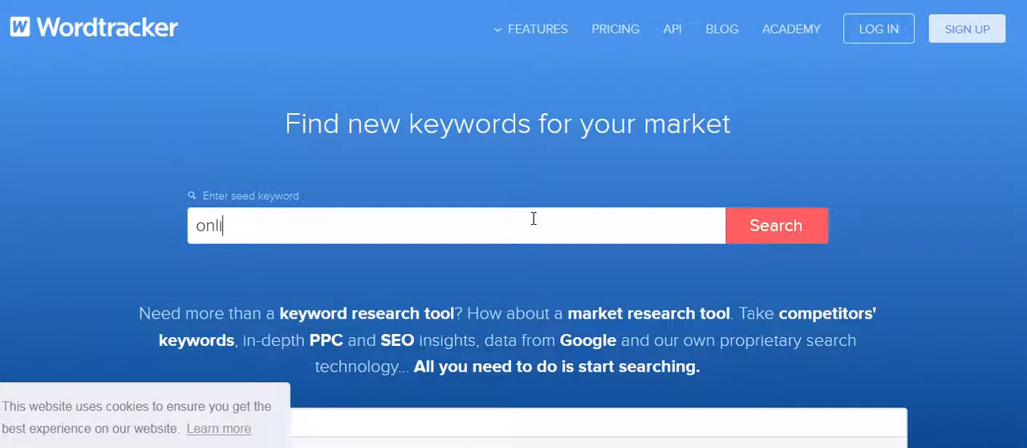
pyautogui.write('ne shoes')
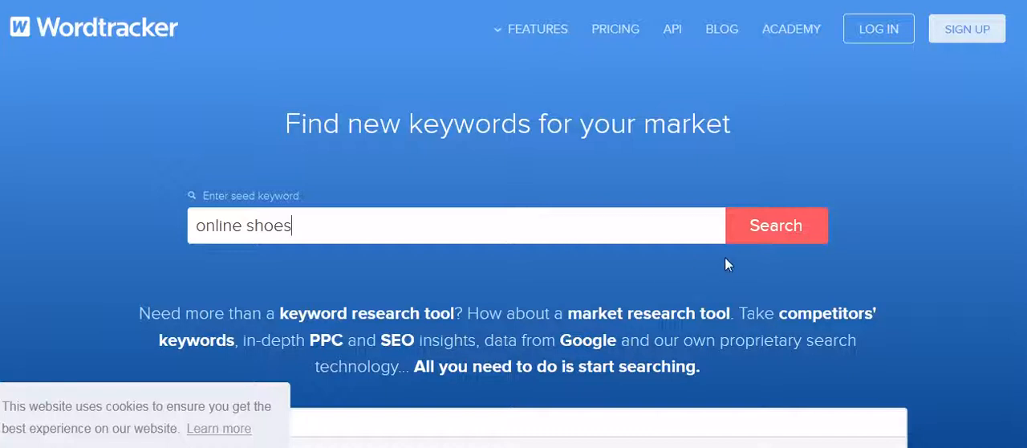
pyautogui.click(788, 227)
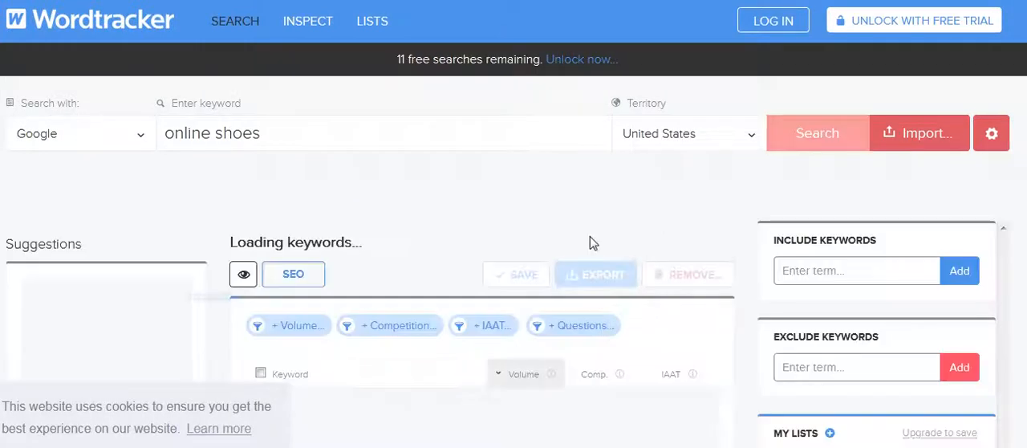
# Step: Review the keyword results for "online shoes" with their volume, competition and IAAT columns
pyautogui.scroll(-1, 469, 254)
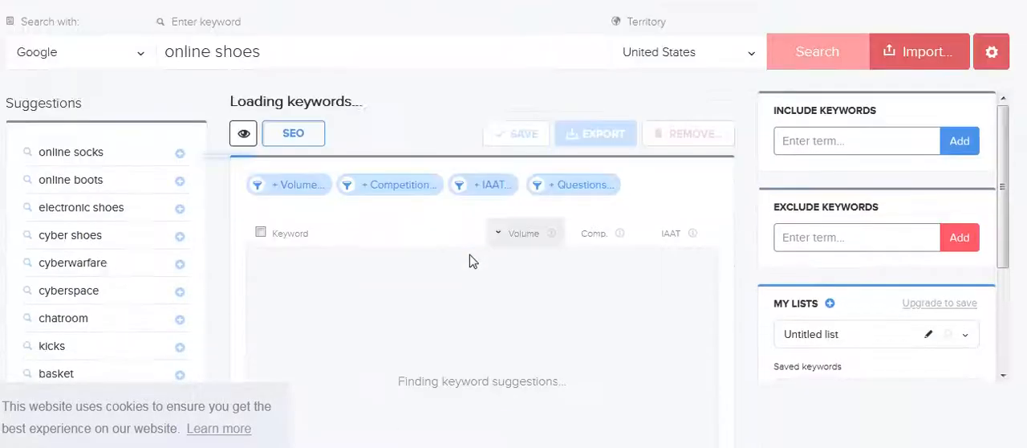
pyautogui.scroll(-1, 470, 261)
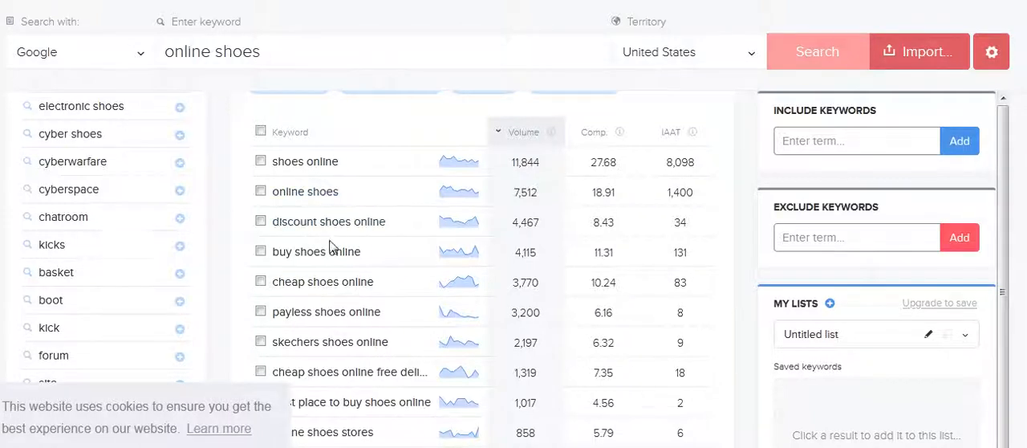
pyautogui.scroll(1, 364, 257)
pyautogui.scroll(2, 364, 254)
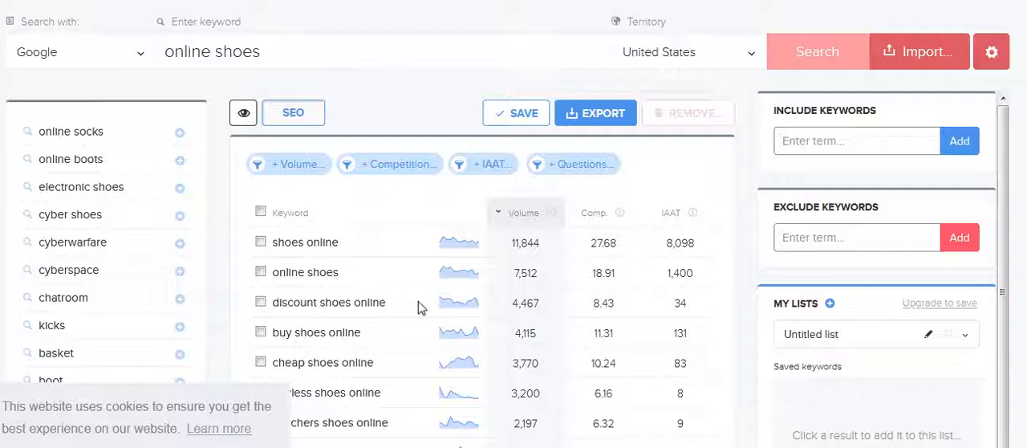
# Step: Check which territories are available for the keyword search and close the list without choosing another one
pyautogui.scroll(2, 390, 300)
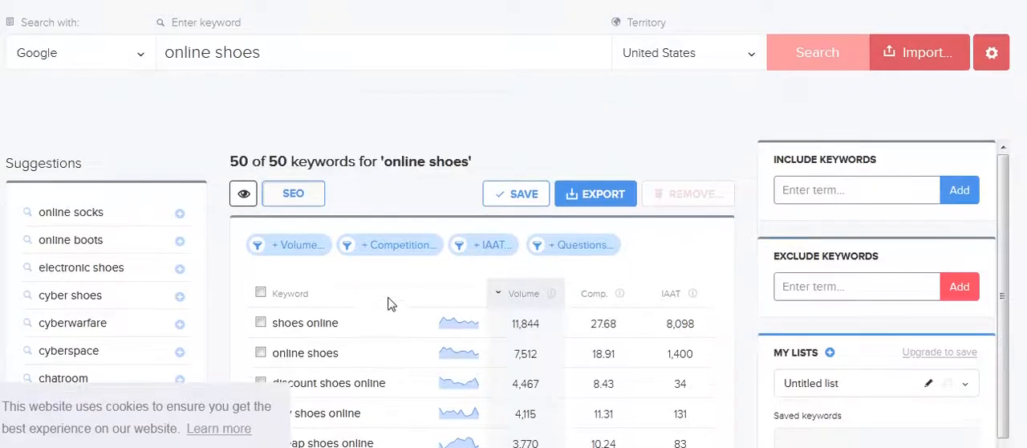
pyautogui.scroll(1, 386, 332)
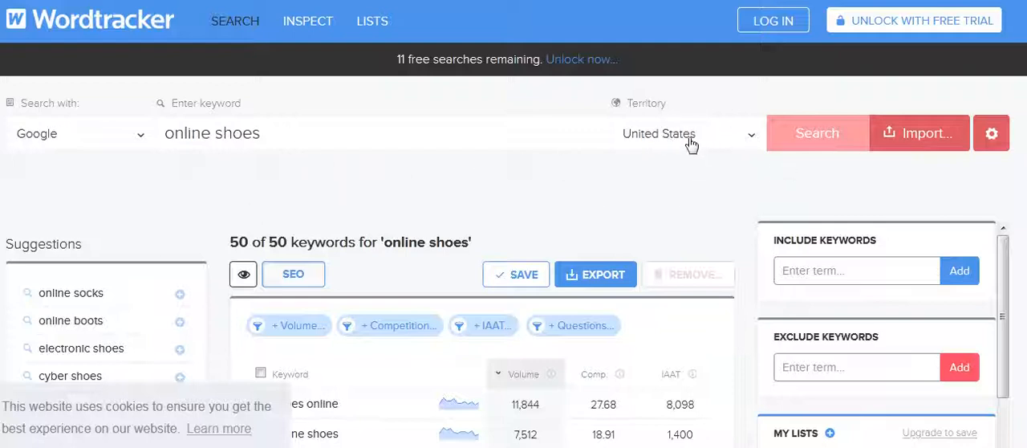
pyautogui.click(755, 135)
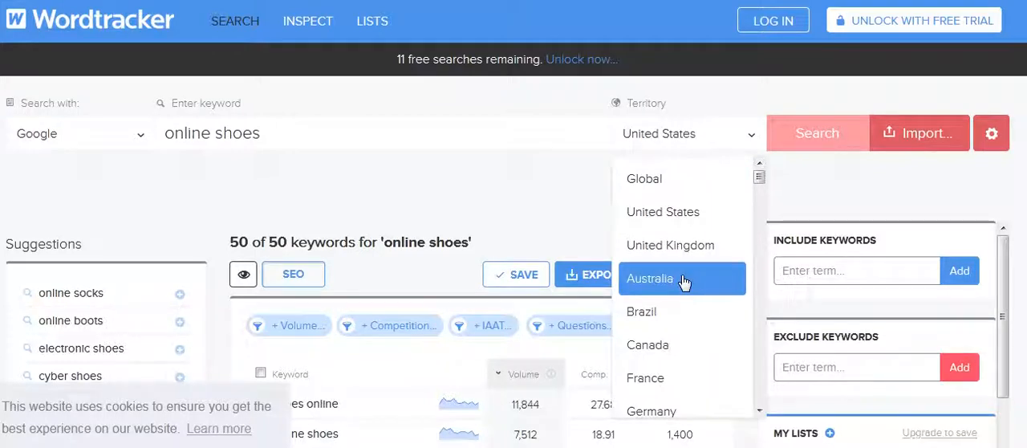
pyautogui.click(536, 216)
# Step: Examine the whole list of keyword suggestions, from the highest-volume terms down to the locked entries
pyautogui.scroll(-1, 573, 280)
pyautogui.scroll(-1, 574, 346)
pyautogui.scroll(-1, 394, 294)
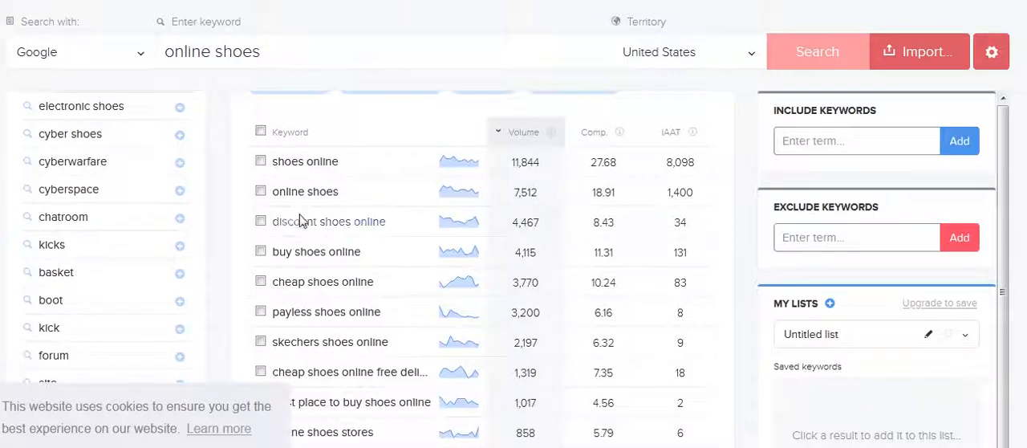
pyautogui.scroll(2, 294, 236)
pyautogui.scroll(-2, 302, 274)
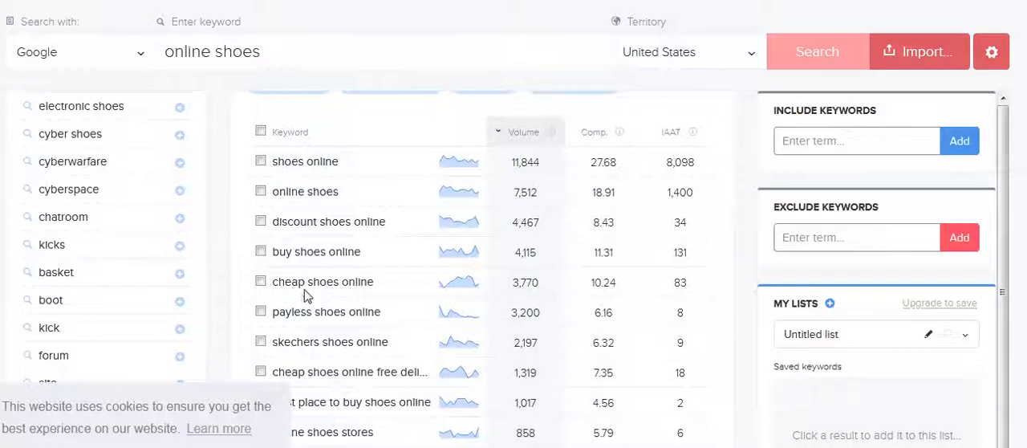
pyautogui.scroll(-3, 385, 280)
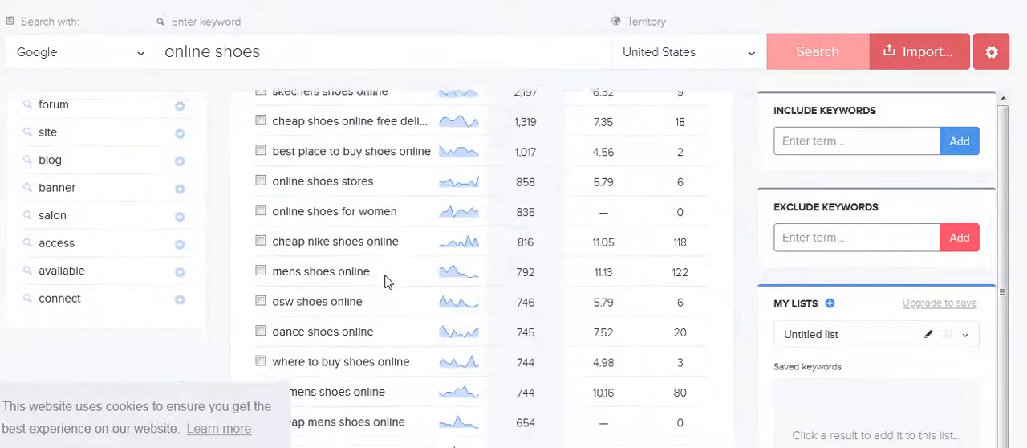
pyautogui.scroll(-15, 386, 281)
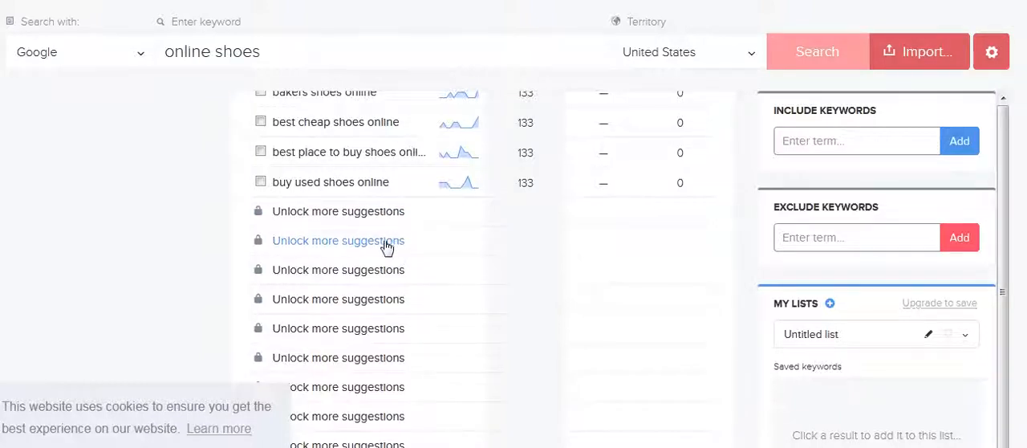
pyautogui.scroll(-3, 378, 251)
pyautogui.scroll(5, 374, 261)
pyautogui.scroll(4, 353, 232)
pyautogui.scroll(5, 348, 223)
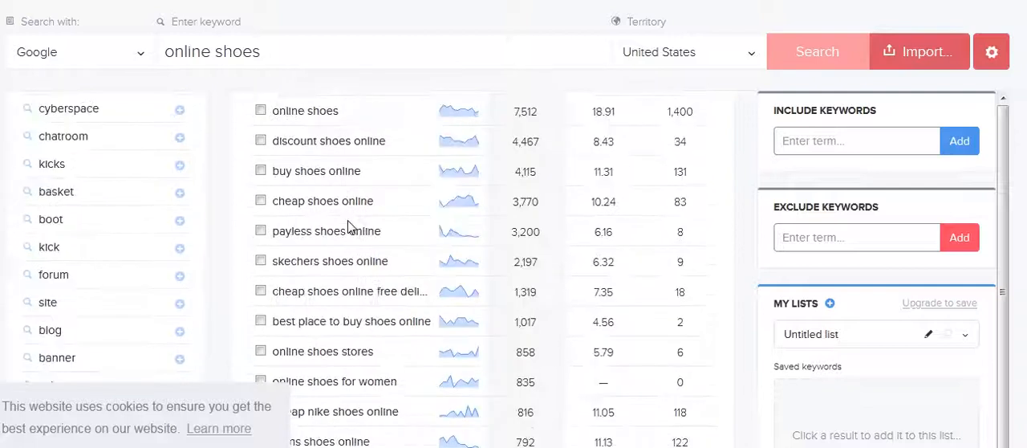
pyautogui.scroll(3, 349, 227)
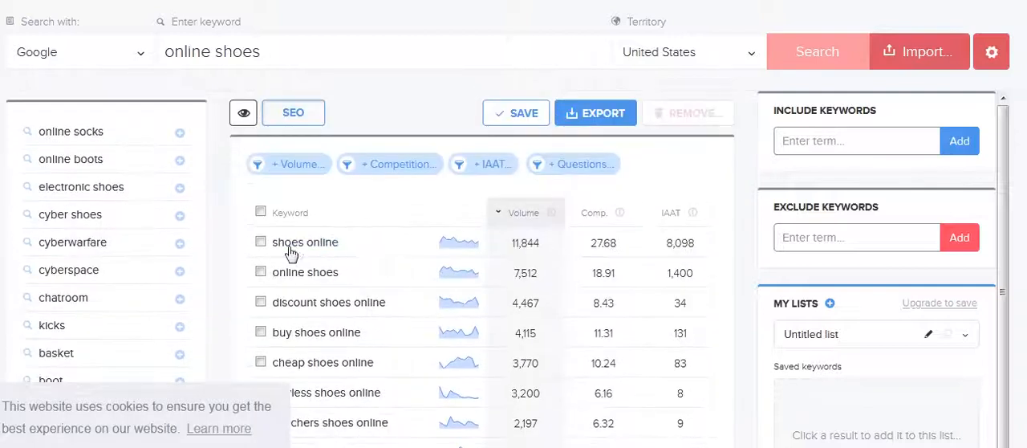
# Step: Try to export all the listed keywords, then close the free-trial sign-up form and clear the selection
pyautogui.click(261, 211)
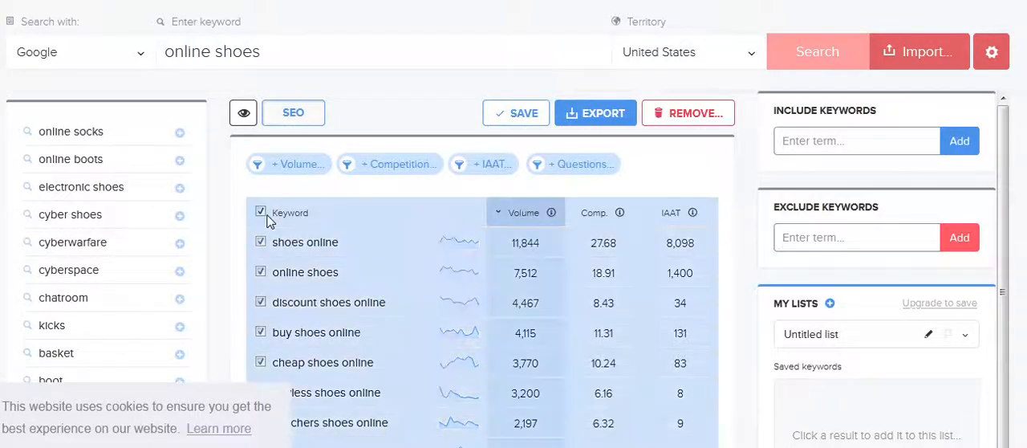
pyautogui.click(598, 114)
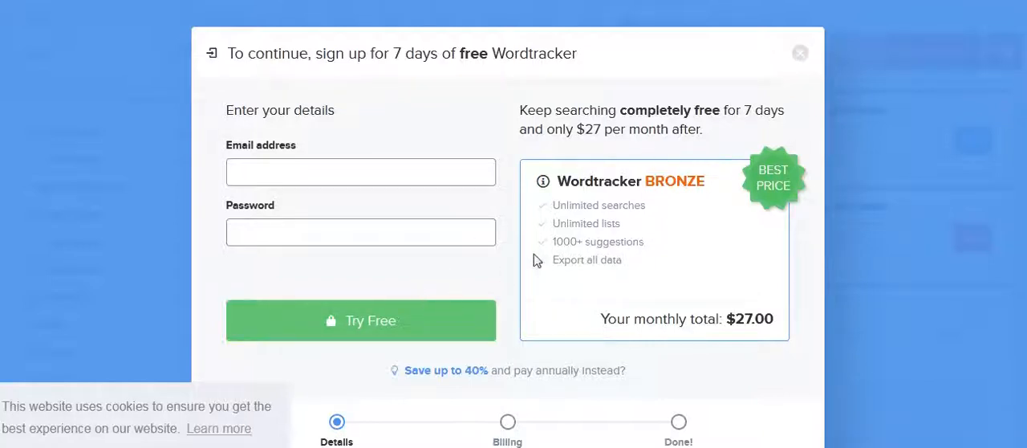
pyautogui.click(804, 57)
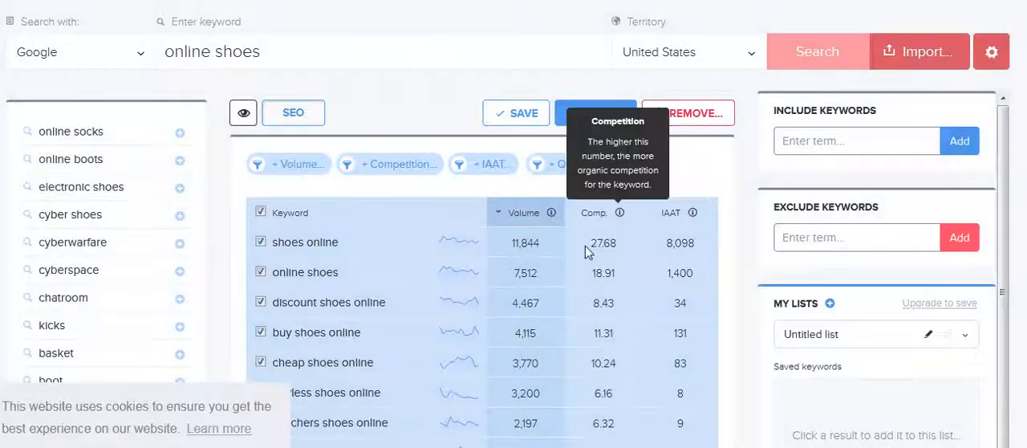
pyautogui.click(260, 211)
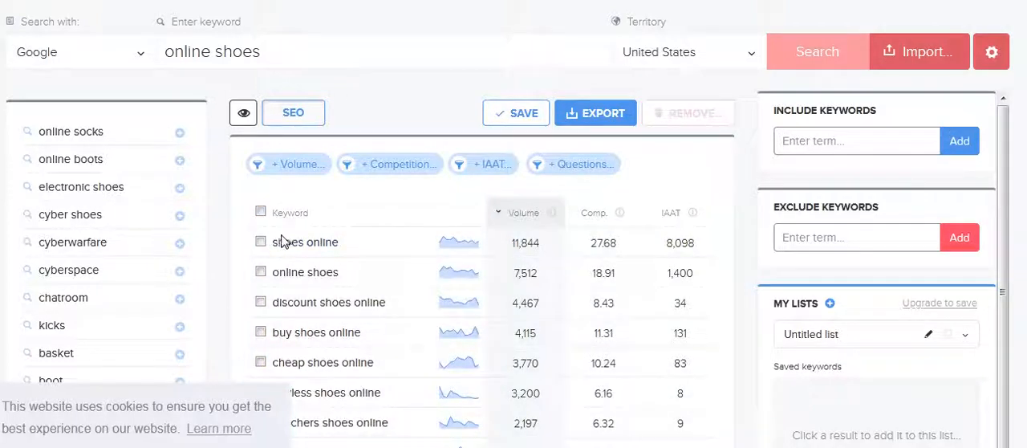
# Step: Copy the keyword rows from "shoes online" through "buy used shoes online" together with their metrics
pyautogui.moveTo(282, 239); pyautogui.dragTo(687, 161)
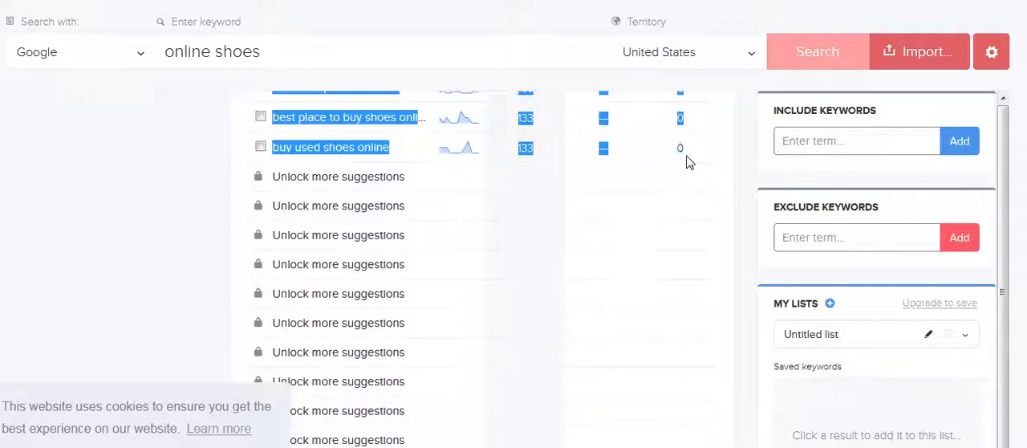
pyautogui.rightClick(407, 147)
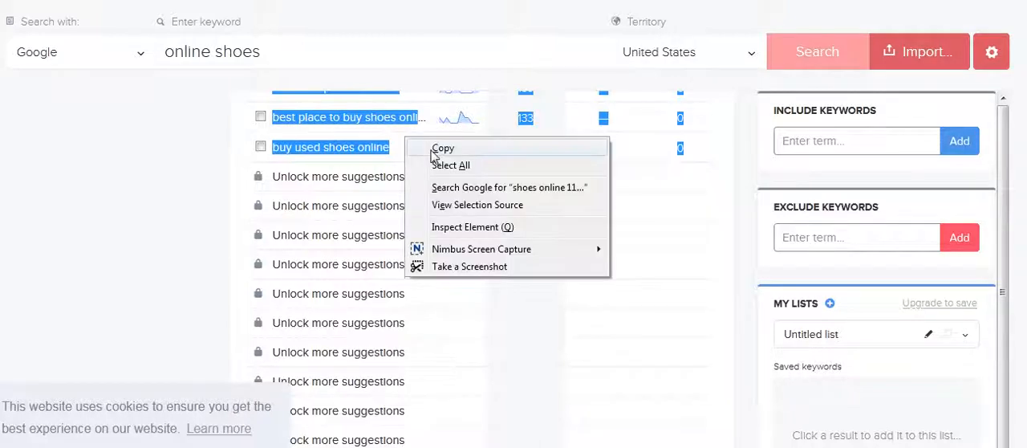
pyautogui.click(433, 150)
# Step: Open Microsoft Excel 2010 with a blank workbook and close the activation wizard
pyautogui.press('super')
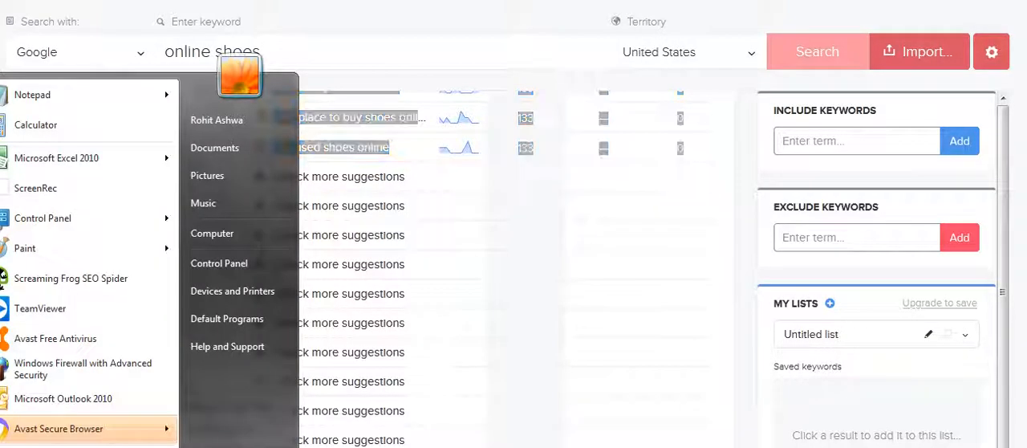
pyautogui.click(72, 161)
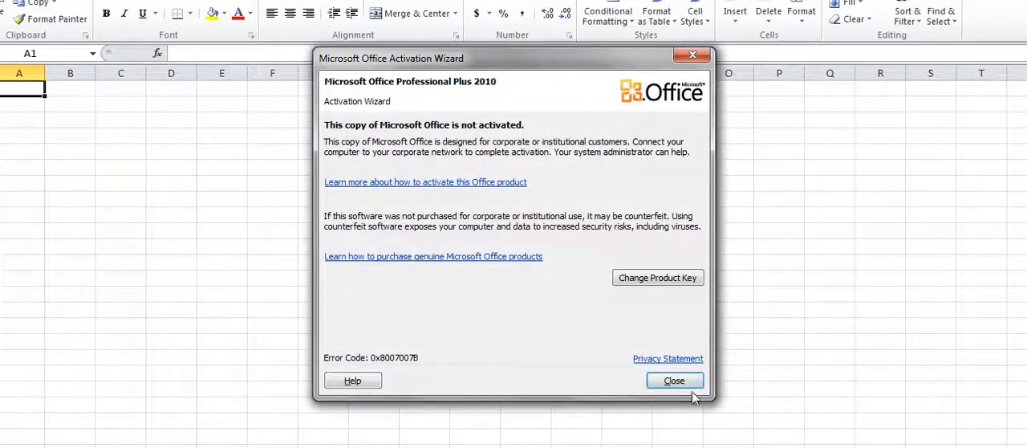
pyautogui.click(676, 381)
# Step: Paste the copied keyword rows and their metrics into the sheet starting at cell D5
pyautogui.click(186, 149)
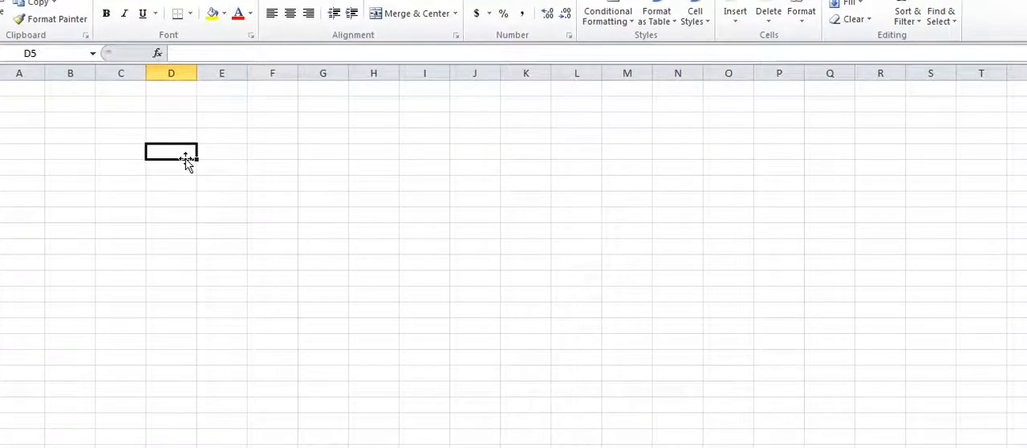
pyautogui.rightClick(185, 150)
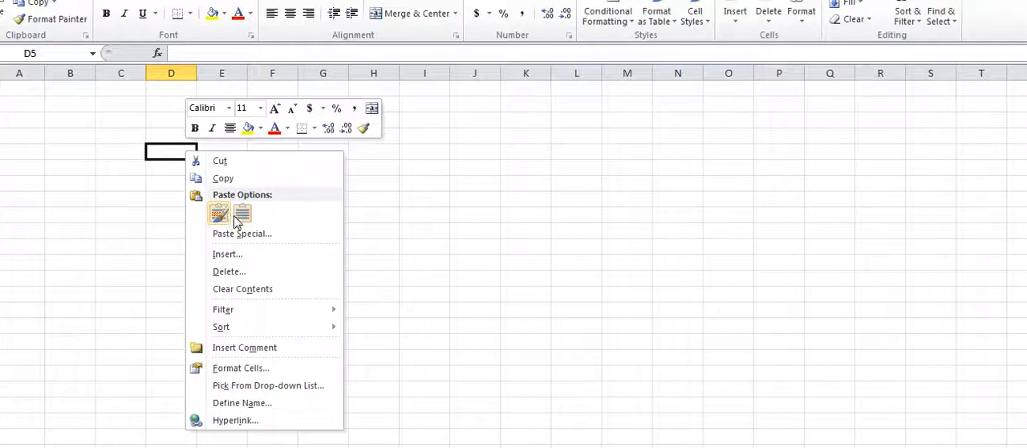
pyautogui.click(214, 214)
pyautogui.click(474, 309)
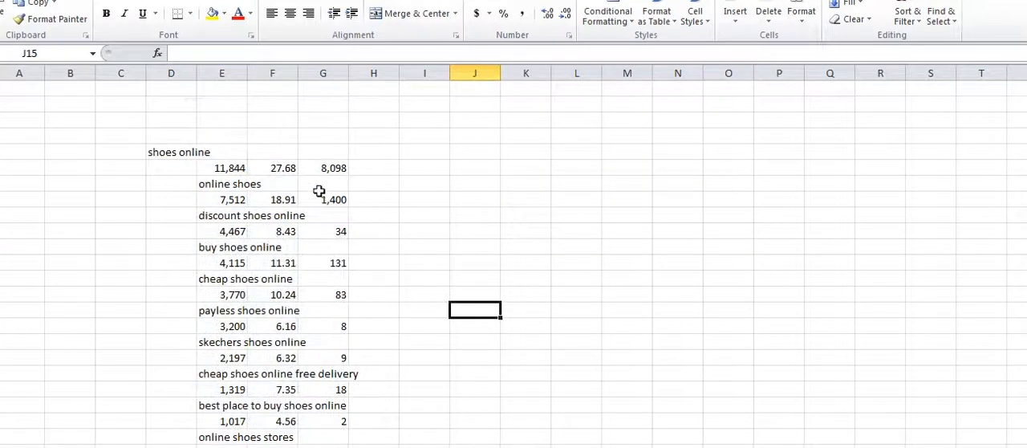
# Step: Widen column E slightly and delete columns F and G with the extra metrics, leaving only the search volumes
pyautogui.moveTo(247, 74); pyautogui.dragTo(286, 74)
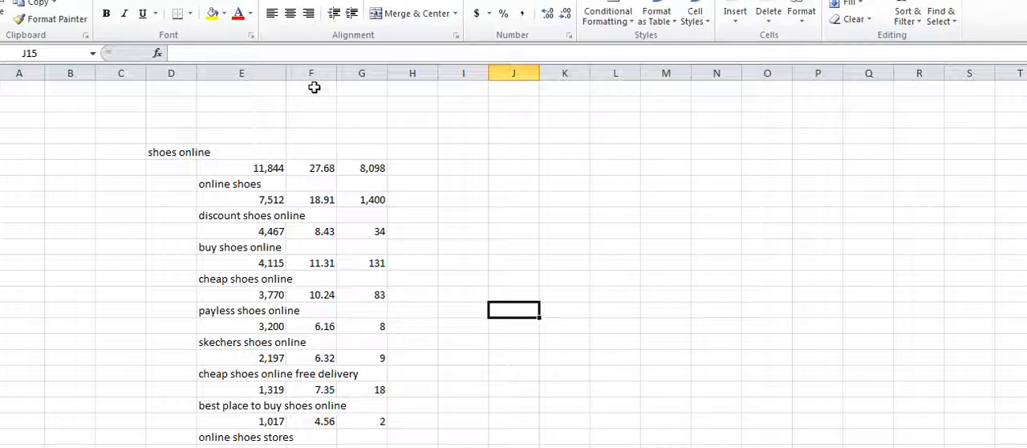
pyautogui.moveTo(311, 73); pyautogui.dragTo(368, 73)
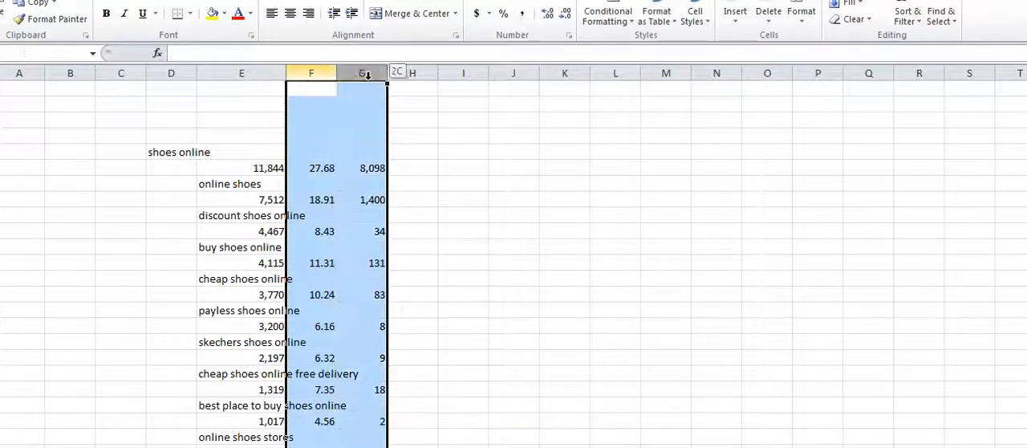
pyautogui.rightClick(369, 74)
pyautogui.click(423, 200)
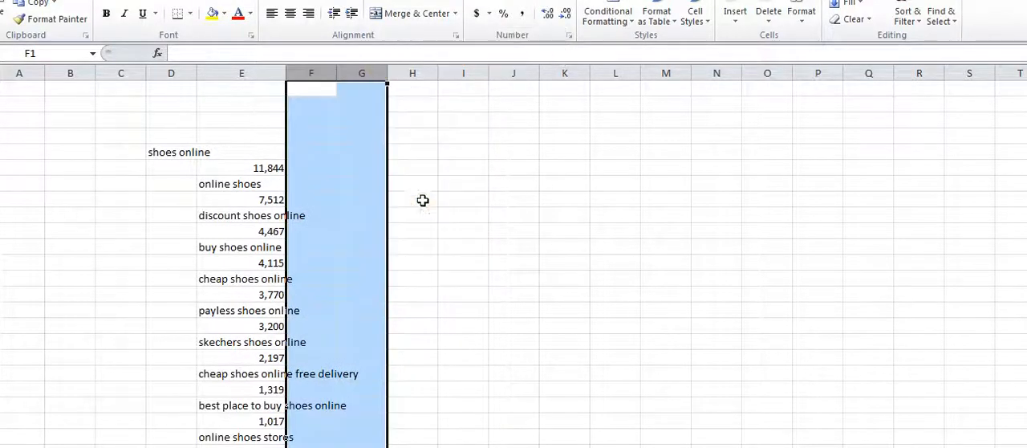
pyautogui.click(404, 294)
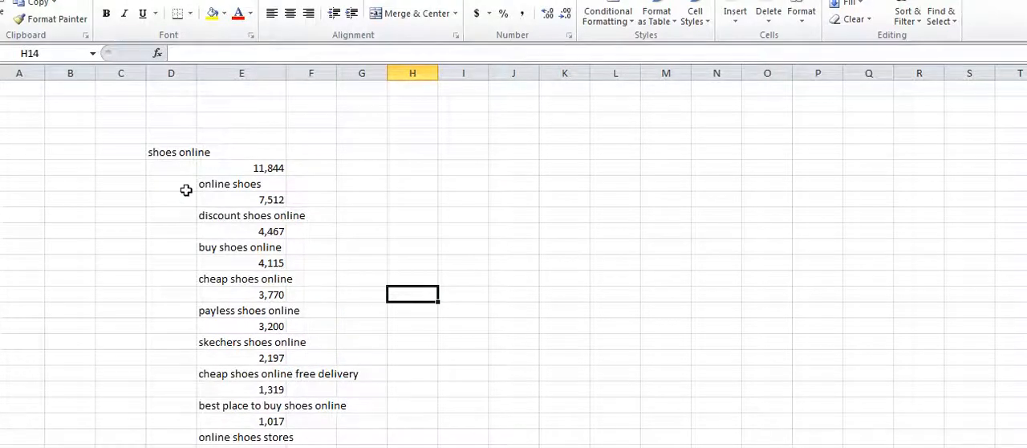
# Step: Move the keyword "shoes online" from D5 to E5 so it lines up with the other keywords
pyautogui.rightClick(171, 155)
pyautogui.click(224, 166)
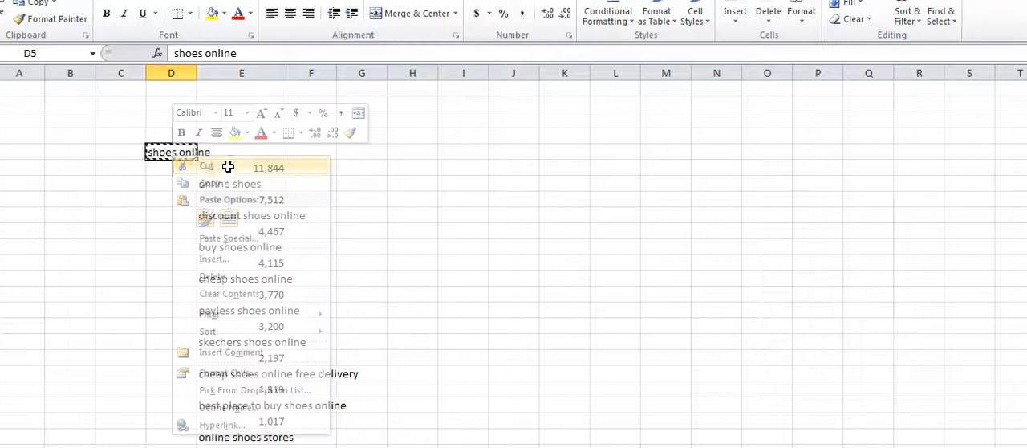
pyautogui.click(235, 152)
pyautogui.rightClick(240, 152)
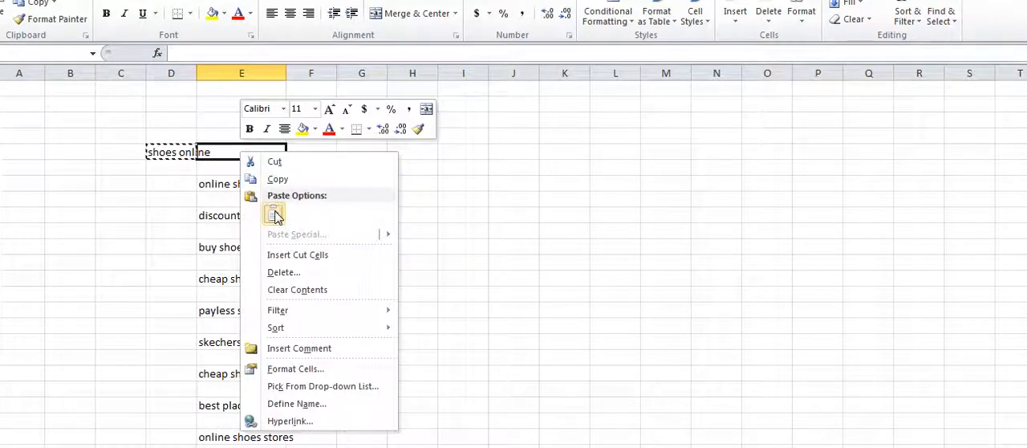
pyautogui.click(275, 217)
pyautogui.click(282, 214)
pyautogui.click(452, 233)
pyautogui.click(236, 148)
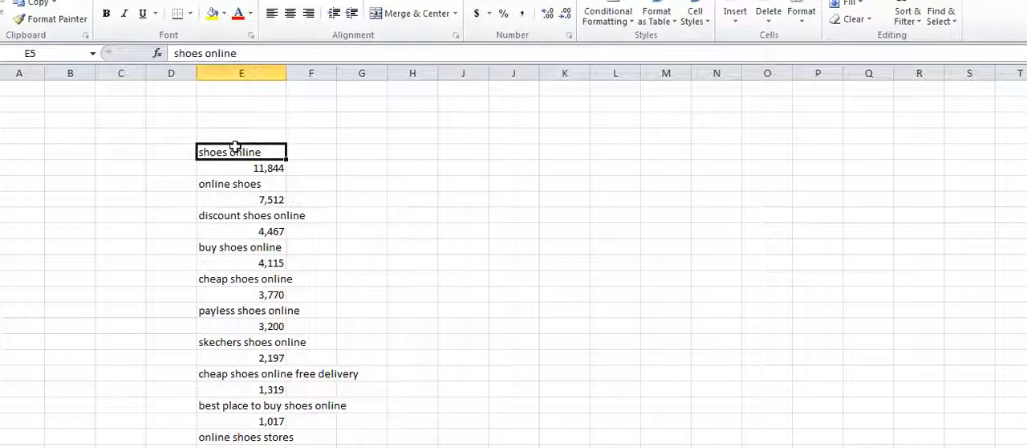
pyautogui.click(271, 182)
pyautogui.click(265, 202)
pyautogui.click(263, 229)
pyautogui.click(268, 216)
pyautogui.click(272, 232)
pyautogui.click(353, 298)
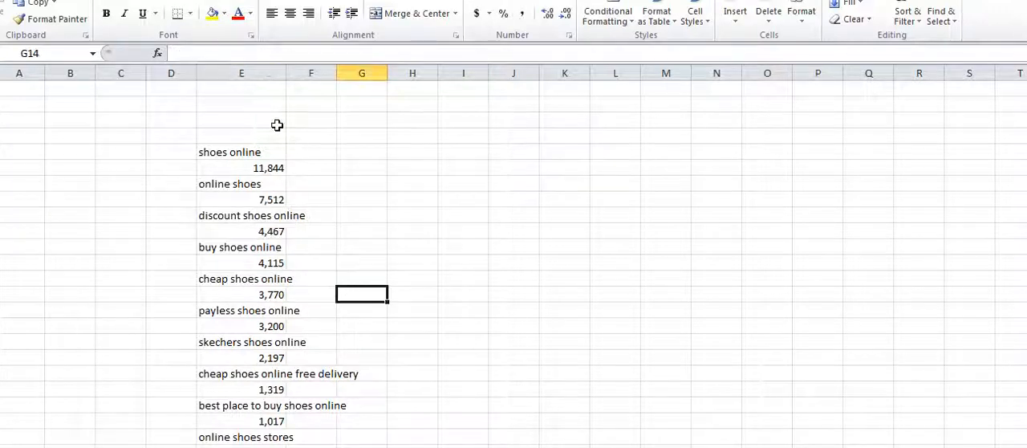
# Step: Widen column E to fit the keywords and add a filter to the list from E5 down to its last entry
pyautogui.moveTo(288, 72); pyautogui.dragTo(358, 78)
pyautogui.moveTo(301, 153); pyautogui.dragTo(328, 300)
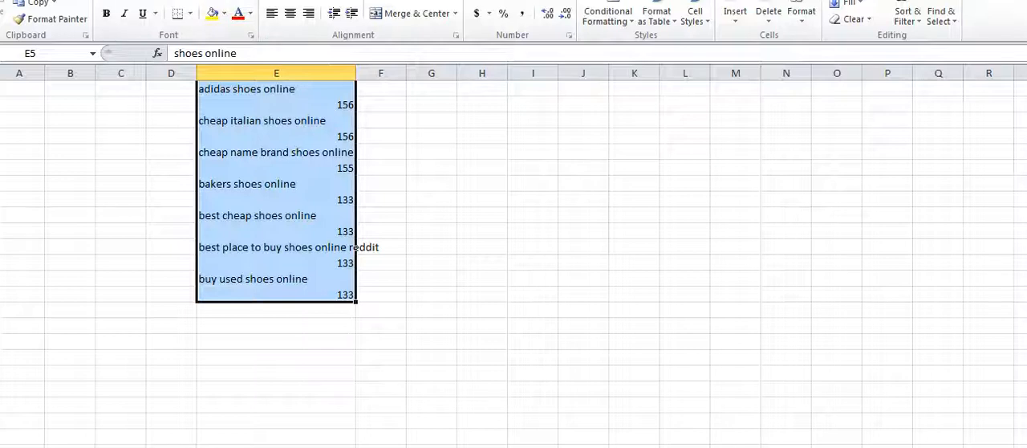
pyautogui.click(233, 1)
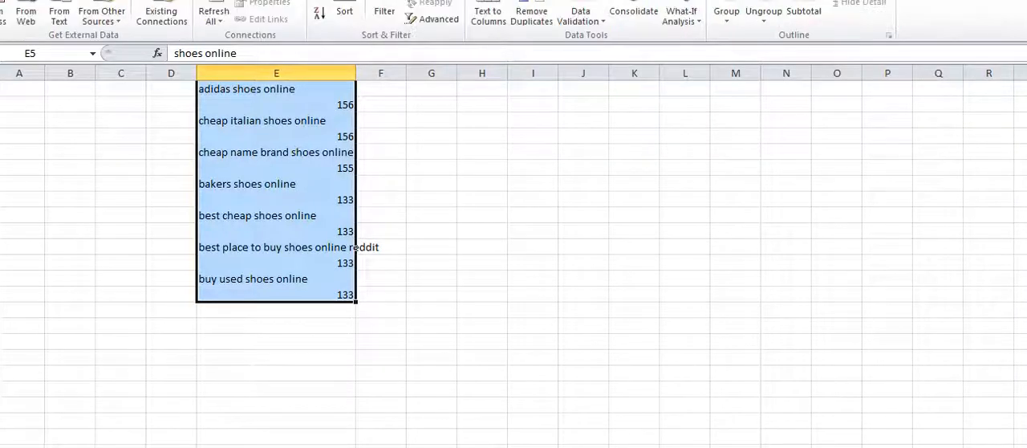
pyautogui.click(384, 18)
pyautogui.scroll(2, 412, 211)
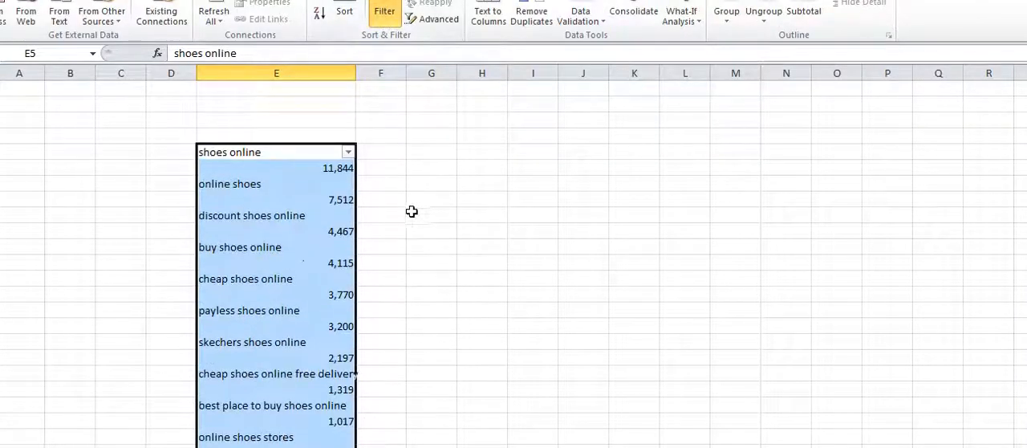
pyautogui.click(380, 183)
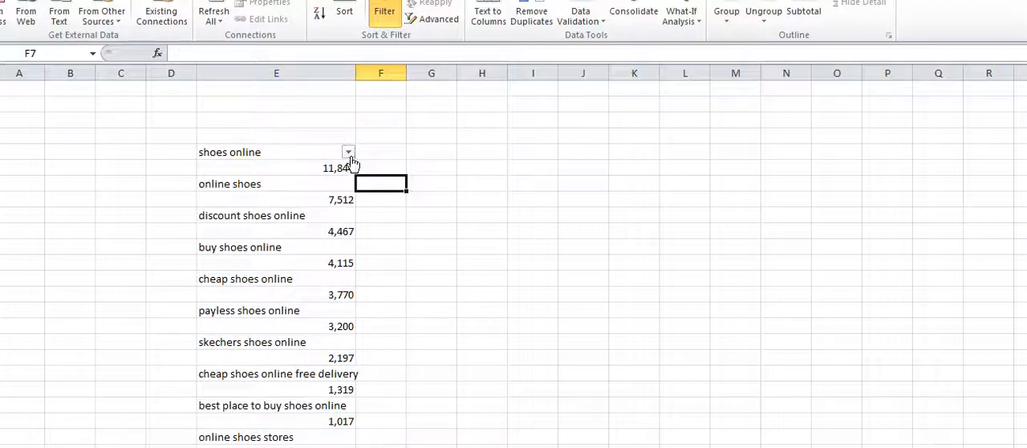
# Step: Filter column E with a number filter to show only values greater than 1
pyautogui.click(349, 154)
pyautogui.moveTo(248, 258)
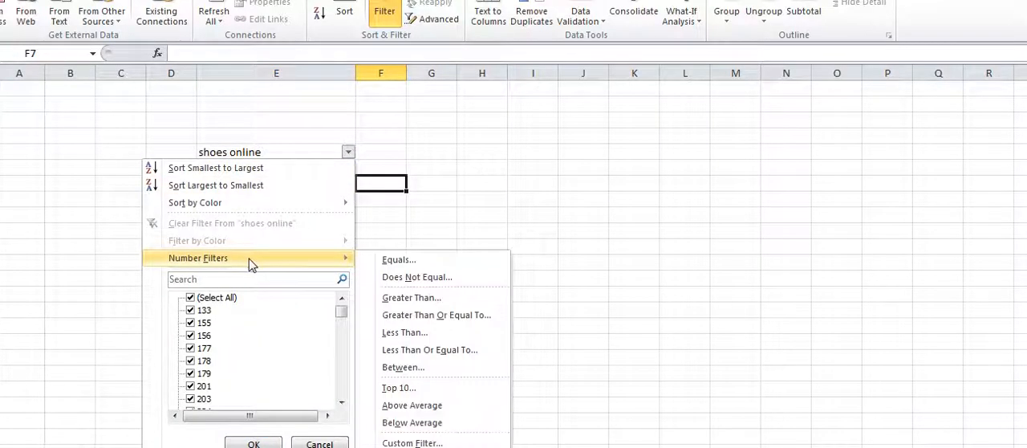
pyautogui.click(407, 298)
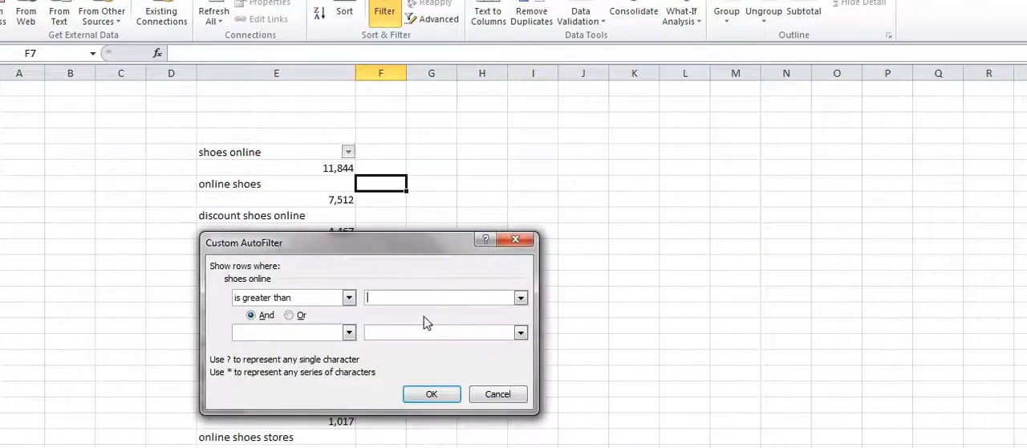
pyautogui.write('1')
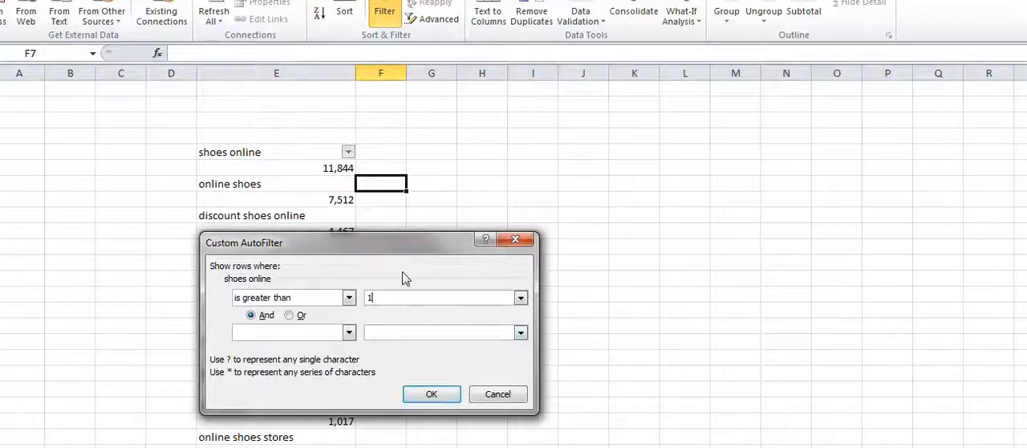
pyautogui.click(430, 393)
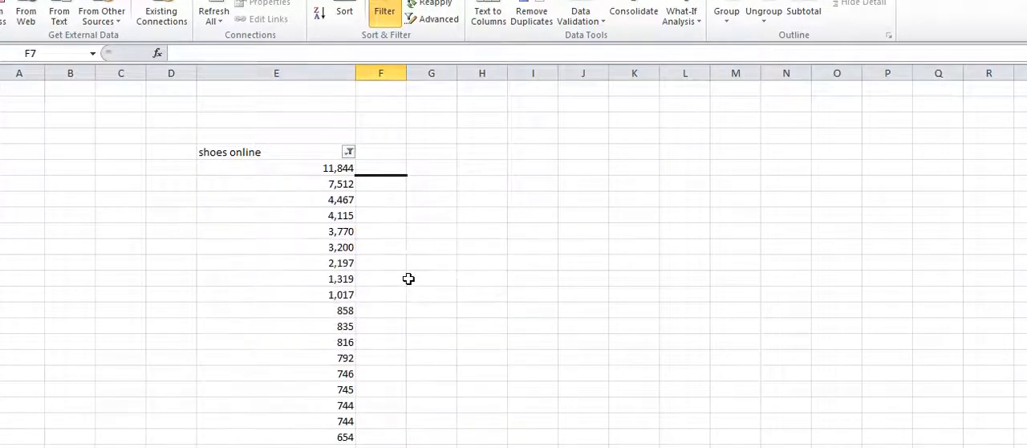
# Step: Copy the filtered search volumes from column E, starting at E6, and paste them into column M from M6
pyautogui.moveTo(344, 168); pyautogui.dragTo(337, 120)
pyautogui.rightClick(337, 121)
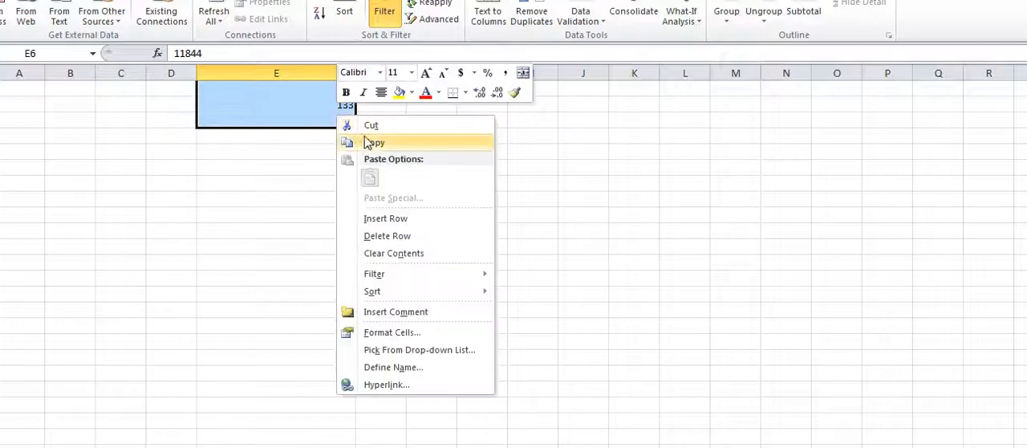
pyautogui.click(358, 142)
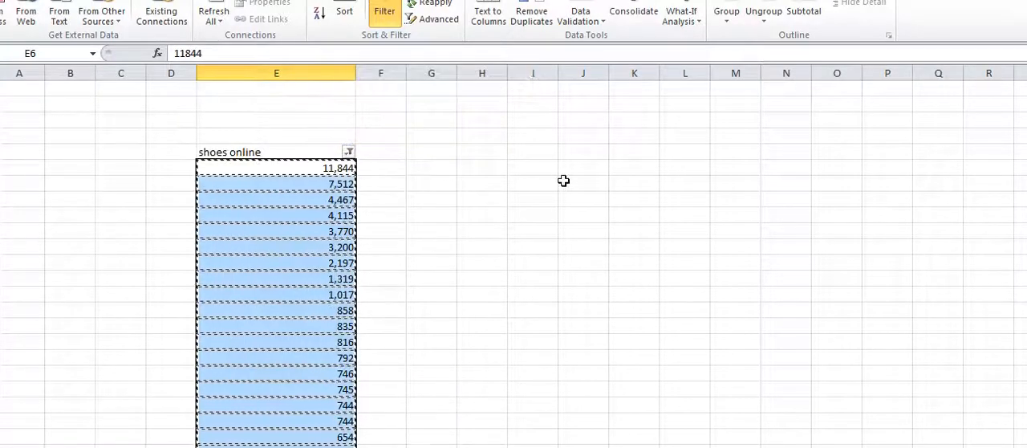
pyautogui.click(737, 167)
pyautogui.rightClick(737, 166)
pyautogui.click(775, 232)
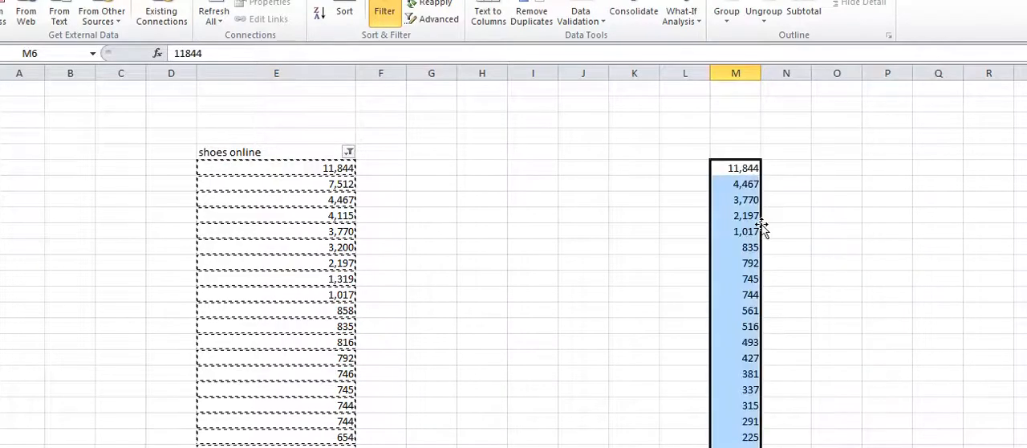
pyautogui.click(655, 213)
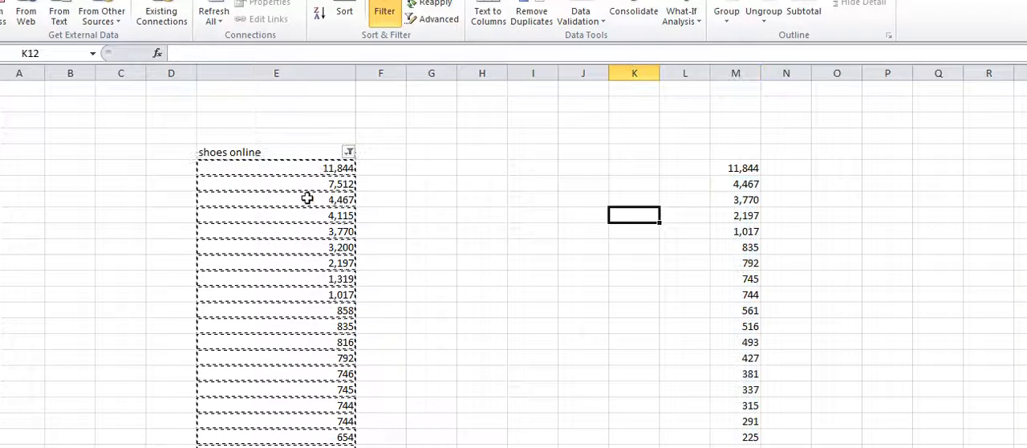
# Step: Delete all the filtered search volumes from column E, starting at E6
pyautogui.click(413, 198)
pyautogui.moveTo(340, 167); pyautogui.dragTo(345, 263)
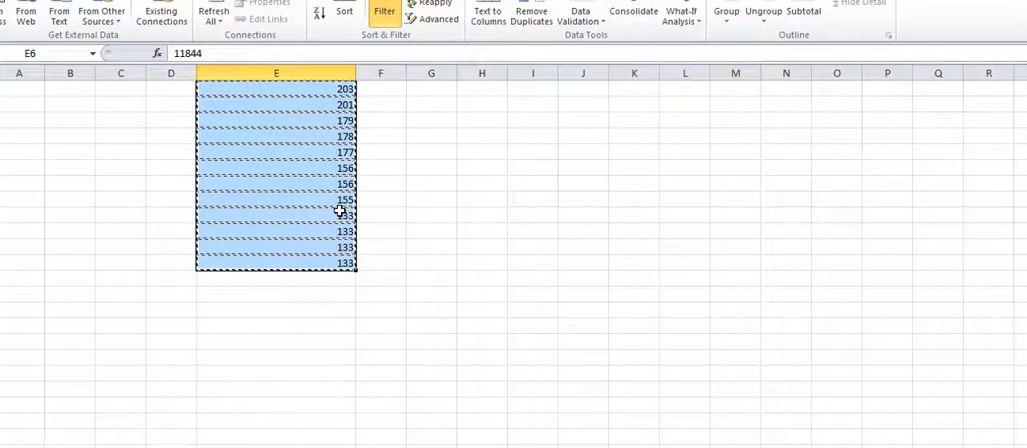
pyautogui.press('Delete')
pyautogui.click(510, 245)
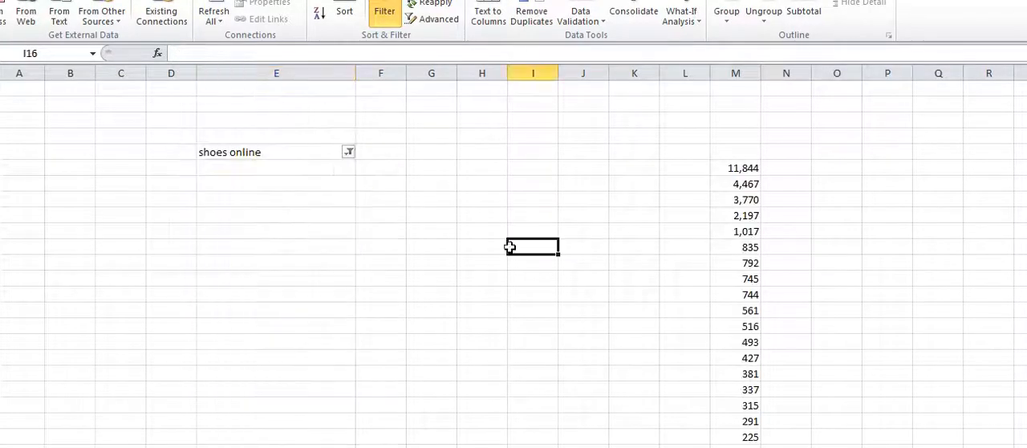
# Step: Select all entries in the column E filter so every keyword row is shown again
pyautogui.click(349, 153)
pyautogui.click(190, 298)
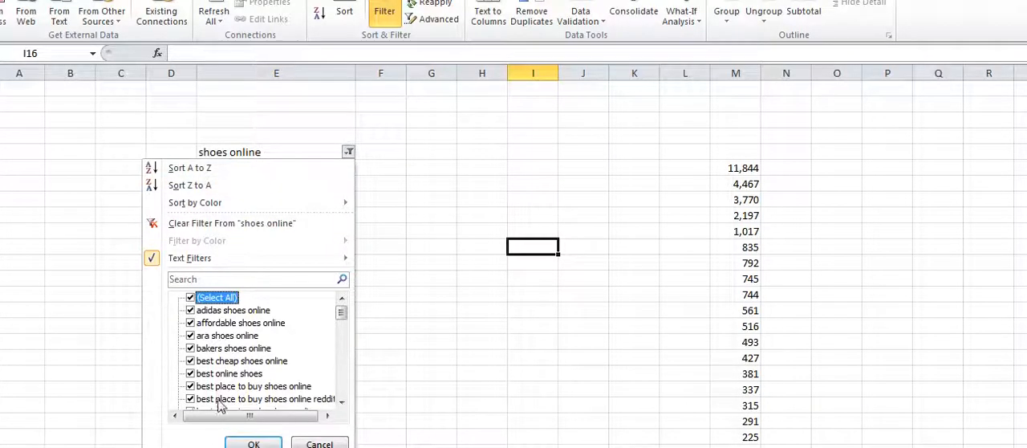
pyautogui.click(254, 444)
pyautogui.click(447, 247)
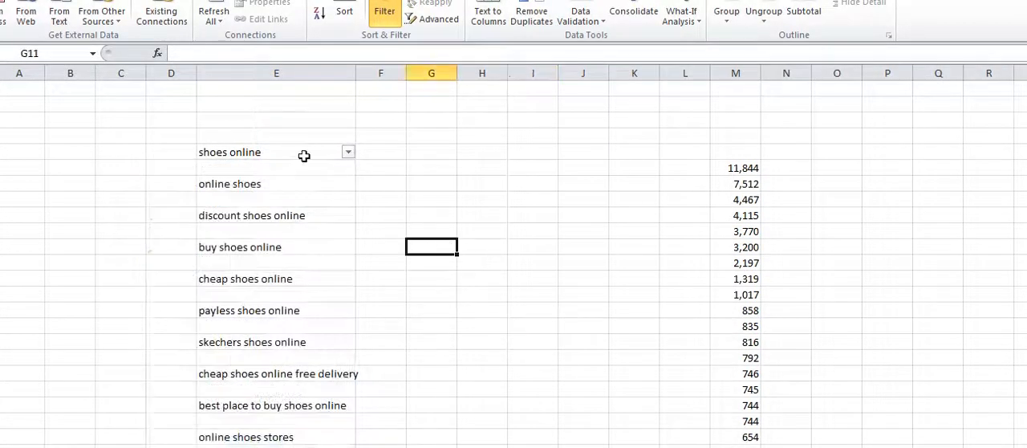
# Step: Turn off the filter on the keyword list in column E
pyautogui.moveTo(305, 156); pyautogui.dragTo(289, 447)
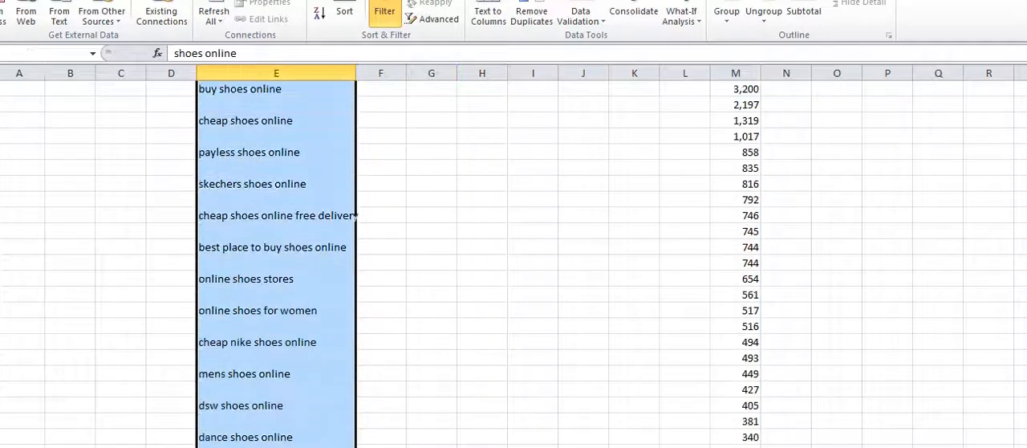
pyautogui.click(381, 198)
pyautogui.click(320, 70)
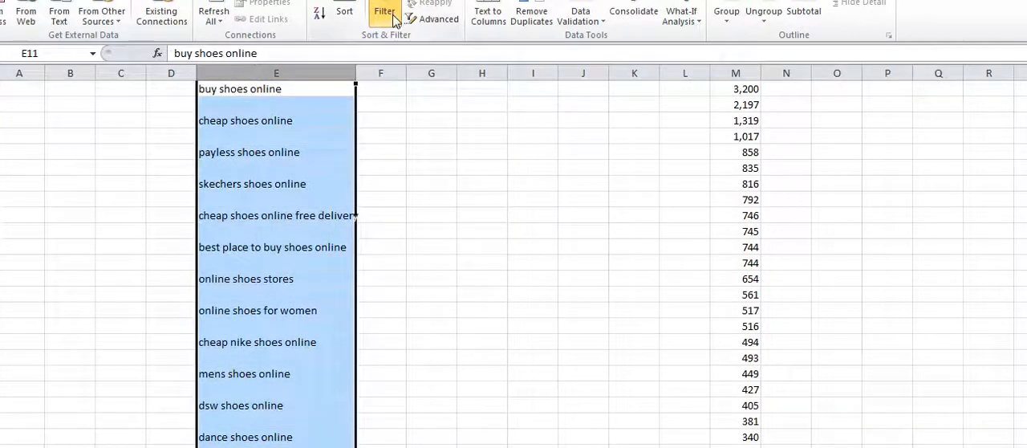
pyautogui.scroll(3, 385, 201)
pyautogui.click(408, 243)
pyautogui.moveTo(304, 155); pyautogui.dragTo(298, 429)
pyautogui.scroll(-1, 328, 375)
pyautogui.click(324, 324)
pyautogui.scroll(-5, 308, 342)
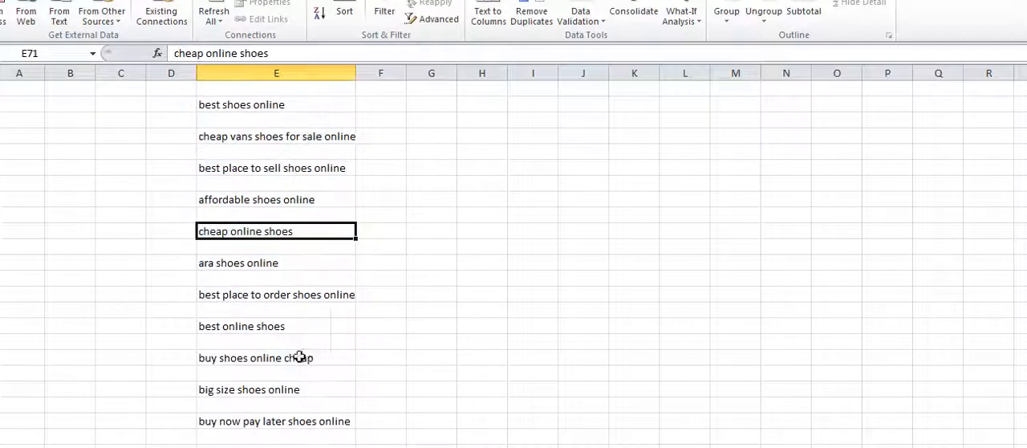
pyautogui.moveTo(298, 357); pyautogui.dragTo(260, 158)
# Step: Cut the search volumes in column M from M6 down to the last value
pyautogui.click(715, 168)
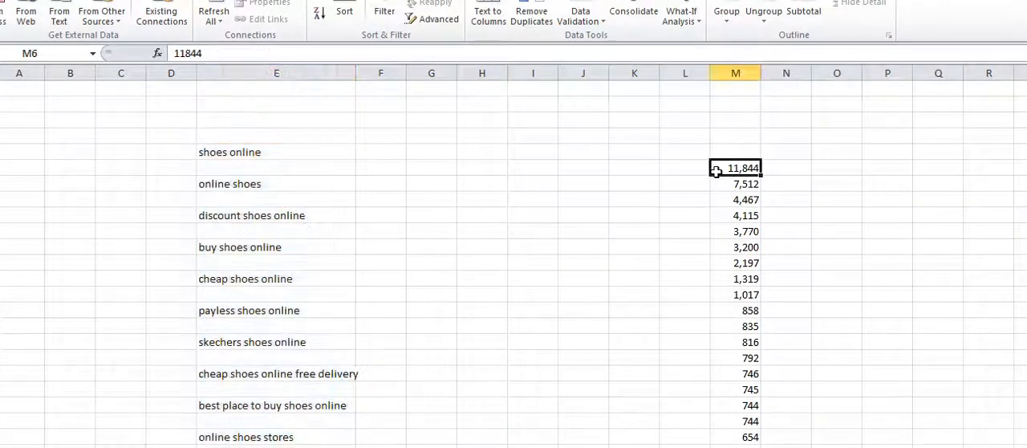
pyautogui.moveTo(740, 166); pyautogui.dragTo(739, 441)
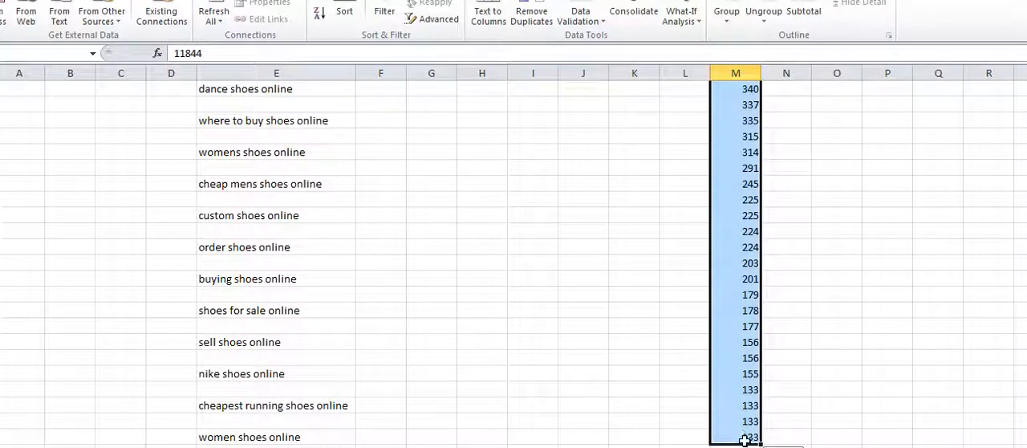
pyautogui.rightClick(727, 324)
pyautogui.click(759, 52)
pyautogui.scroll(10, 509, 225)
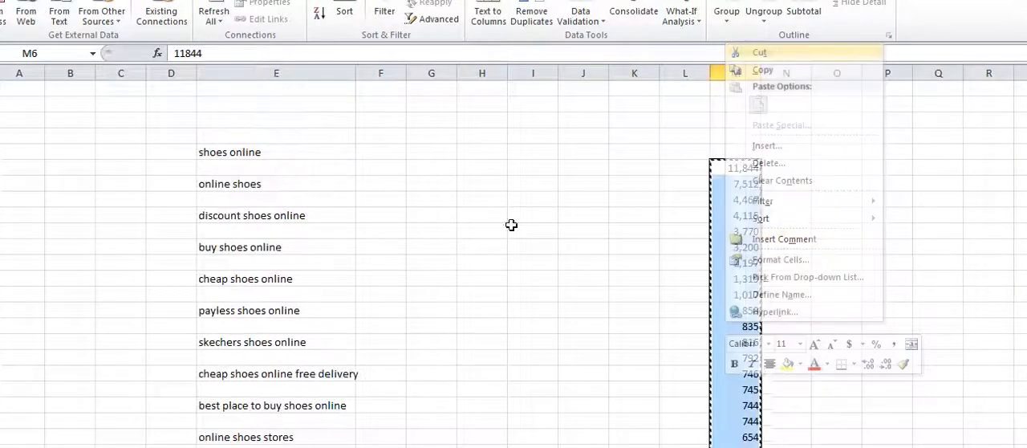
pyautogui.click(514, 359)
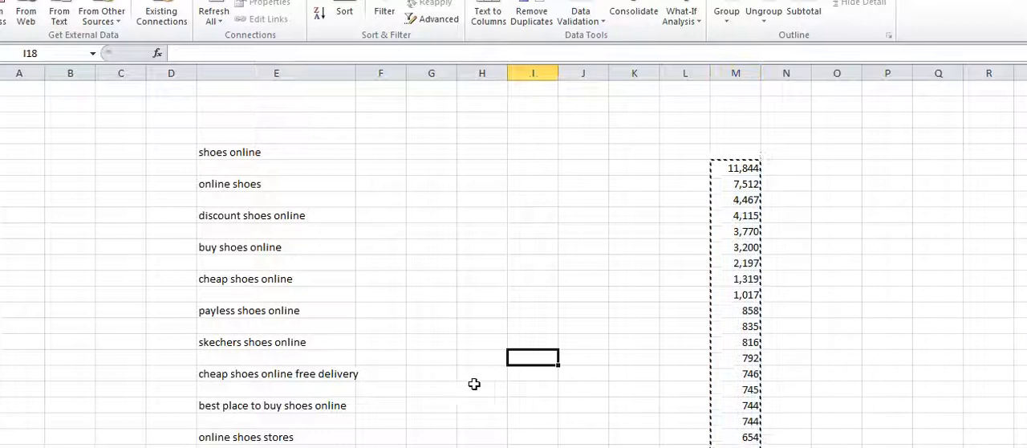
pyautogui.click(200, 366)
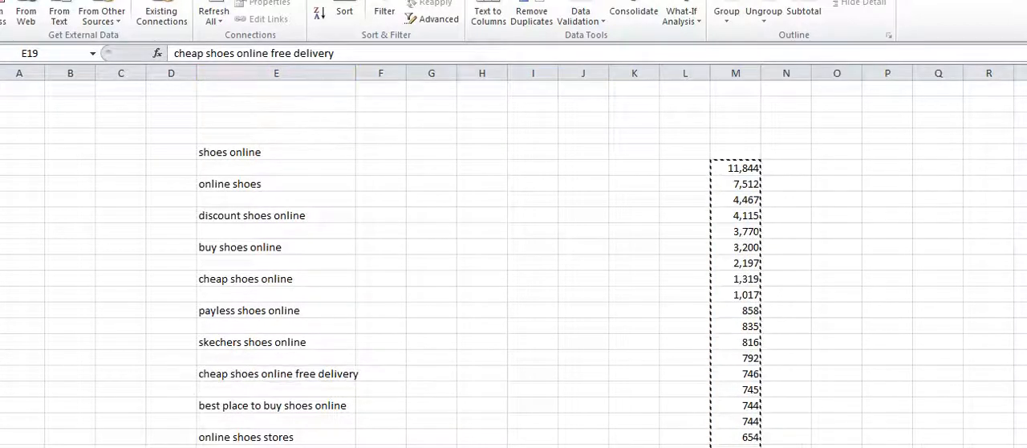
pyautogui.scroll(-3, 544, 294)
pyautogui.scroll(-20, 544, 294)
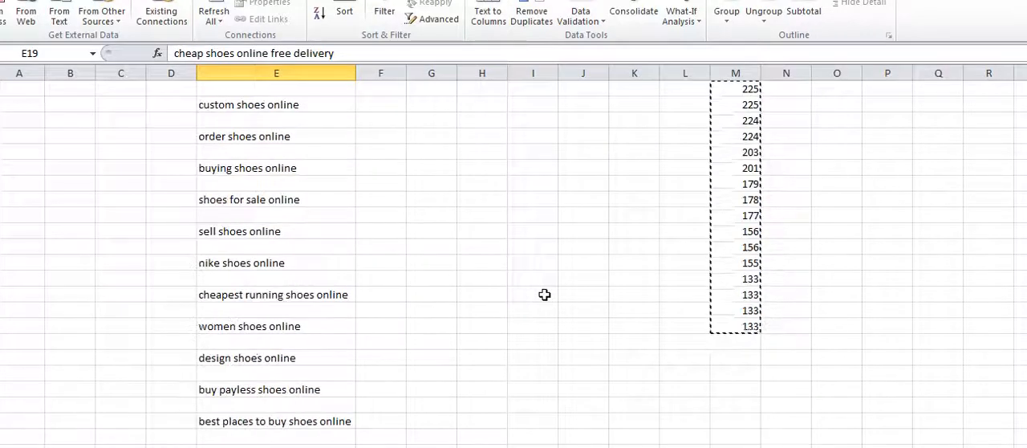
pyautogui.scroll(-5, 450, 270)
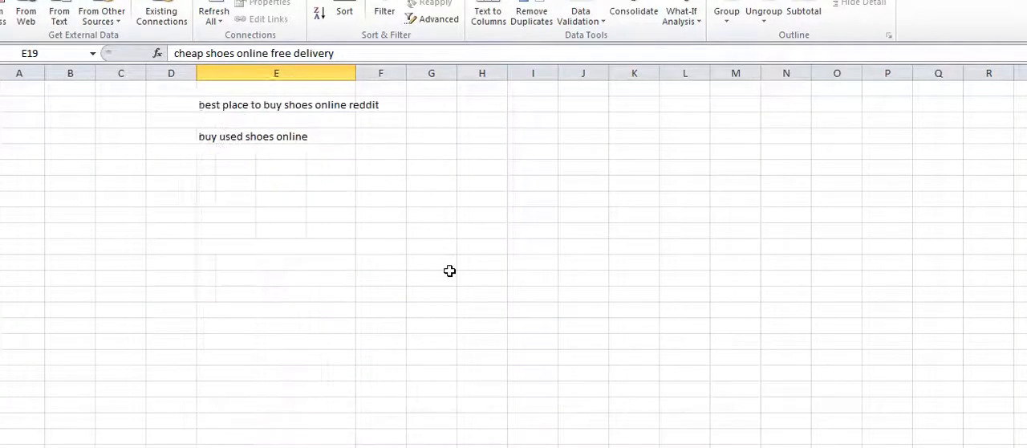
pyautogui.scroll(8, 449, 271)
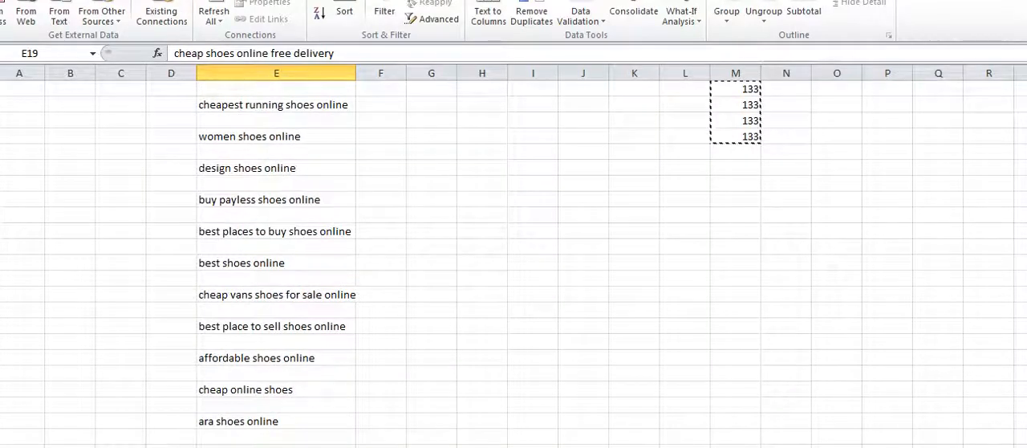
# Step: Create a new blank workbook
pyautogui.click(11, 2)
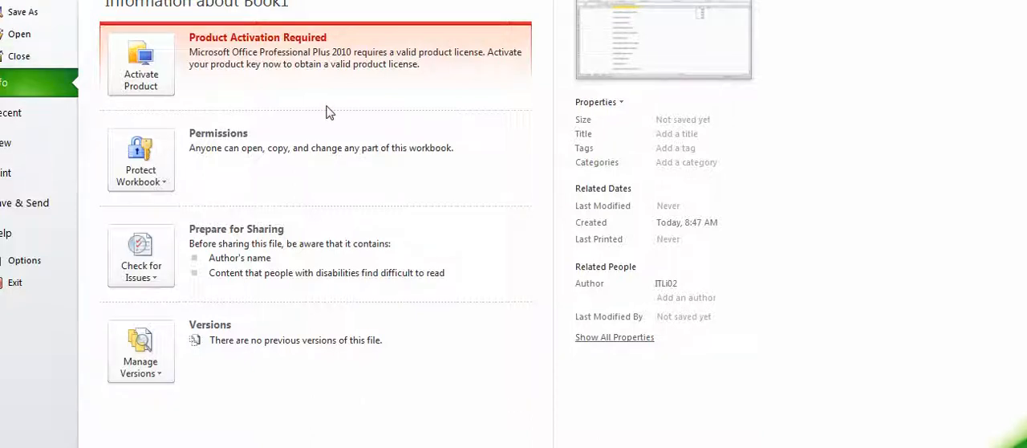
pyautogui.click(25, 145)
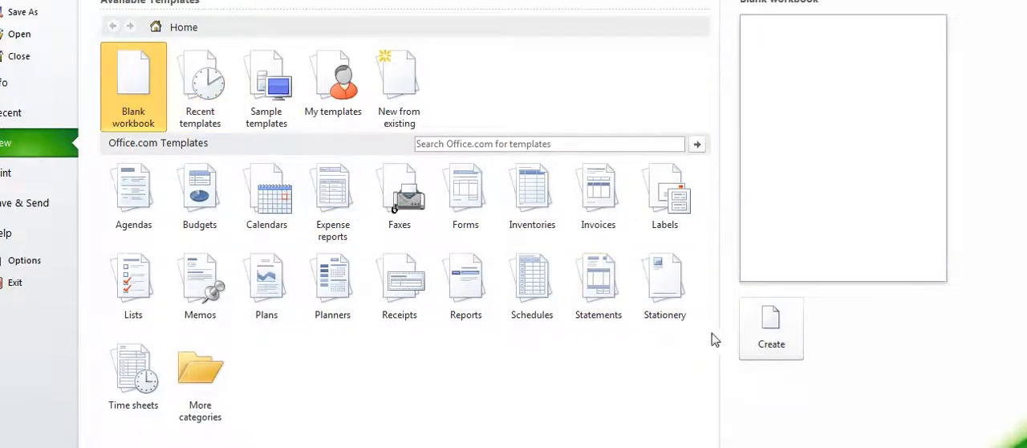
pyautogui.click(763, 329)
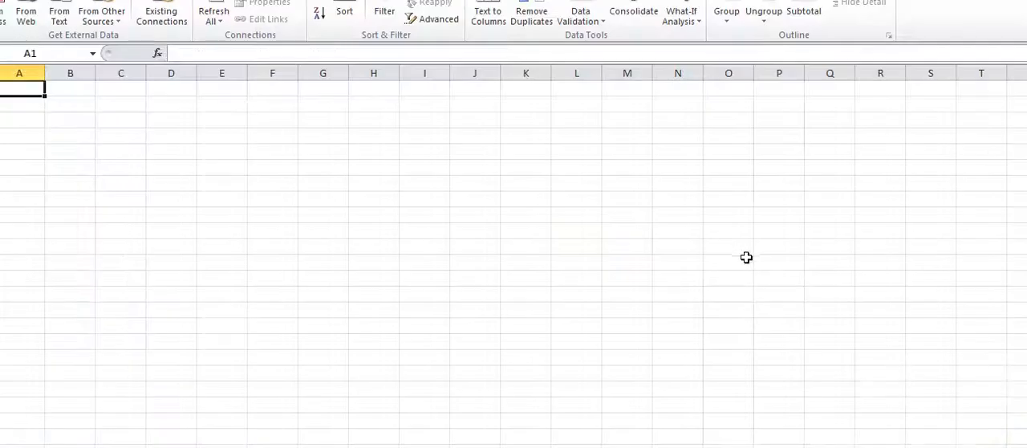
# Step: Paste the cut search volumes into column E of the new workbook, starting at E4
pyautogui.click(258, 171)
pyautogui.click(409, 148)
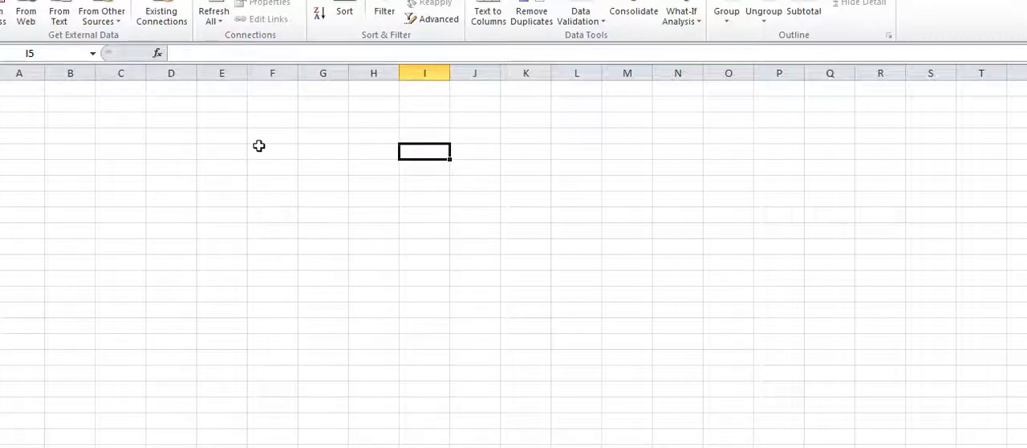
pyautogui.click(235, 146)
pyautogui.click(237, 134)
pyautogui.rightClick(239, 136)
pyautogui.click(271, 196)
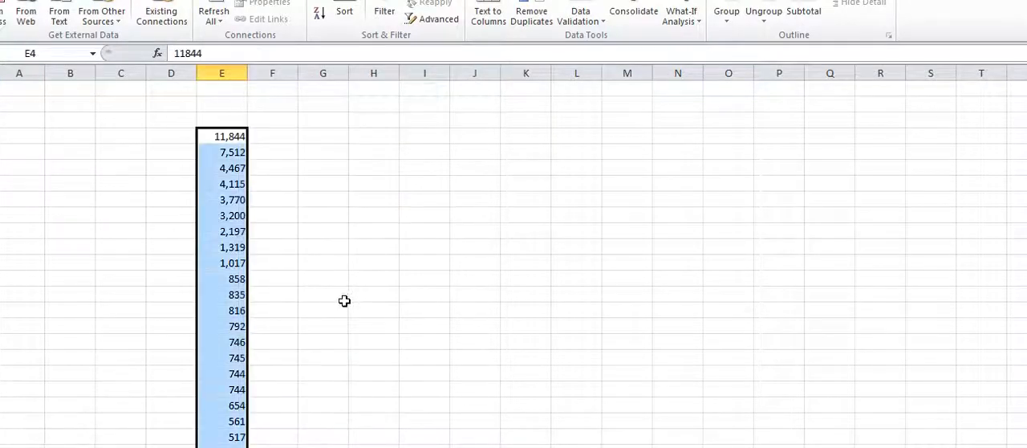
pyautogui.scroll(-13, 360, 281)
pyautogui.scroll(6, 360, 281)
# Step: In Book1, use Go To Special to select the blanks in the column E keyword list from E5 and delete their entire rows
pyautogui.click(433, 447)
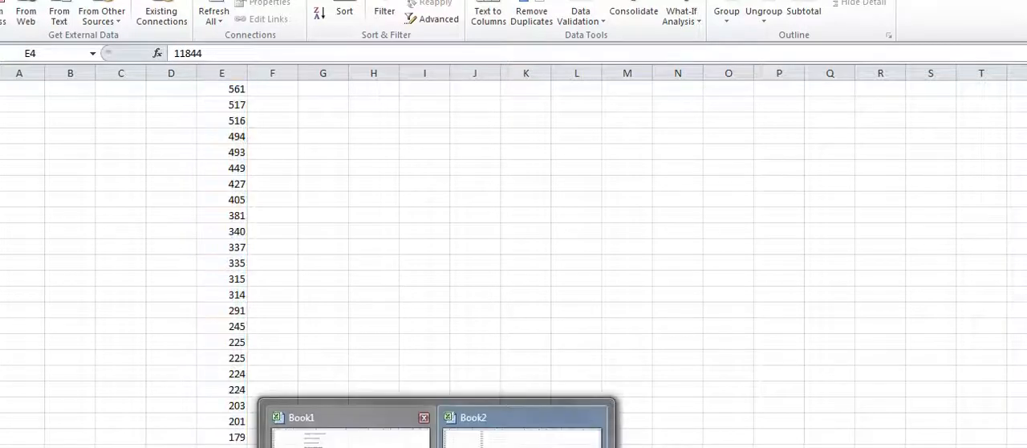
pyautogui.click(522, 434)
pyautogui.scroll(7, 385, 275)
pyautogui.scroll(4, 274, 152)
pyautogui.moveTo(270, 152); pyautogui.dragTo(265, 96)
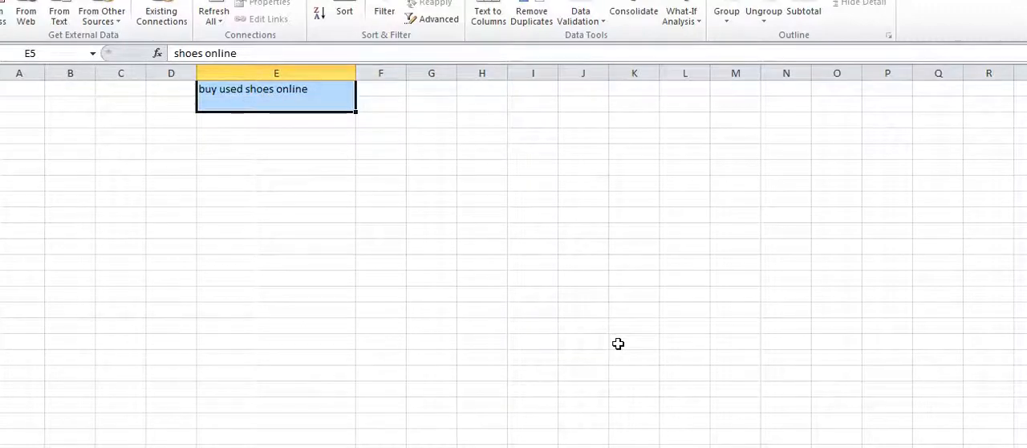
pyautogui.press('F5')
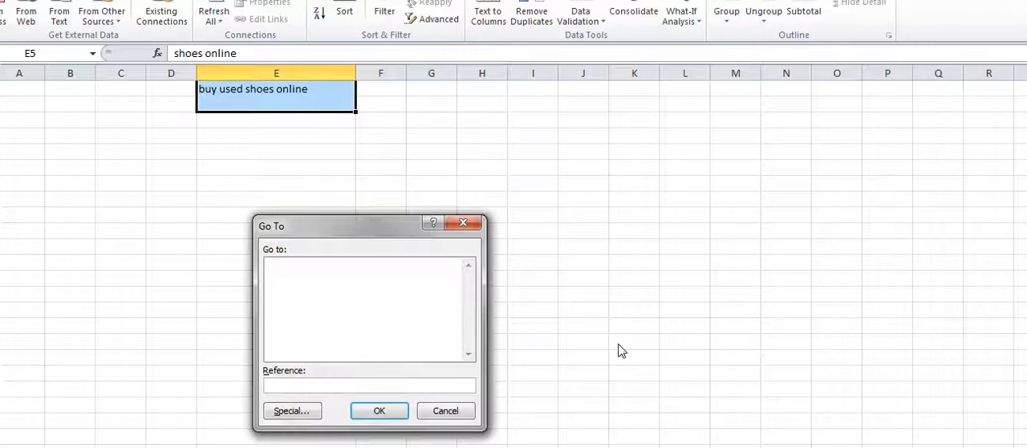
pyautogui.click(291, 410)
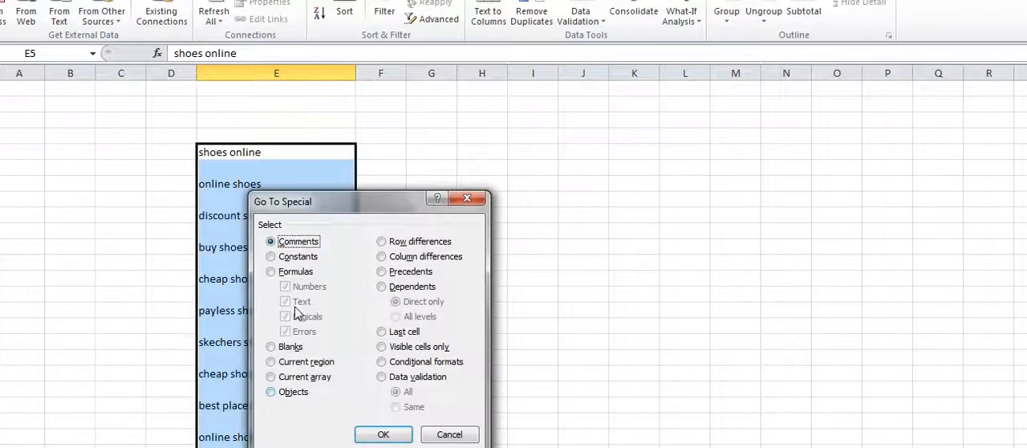
pyautogui.click(292, 349)
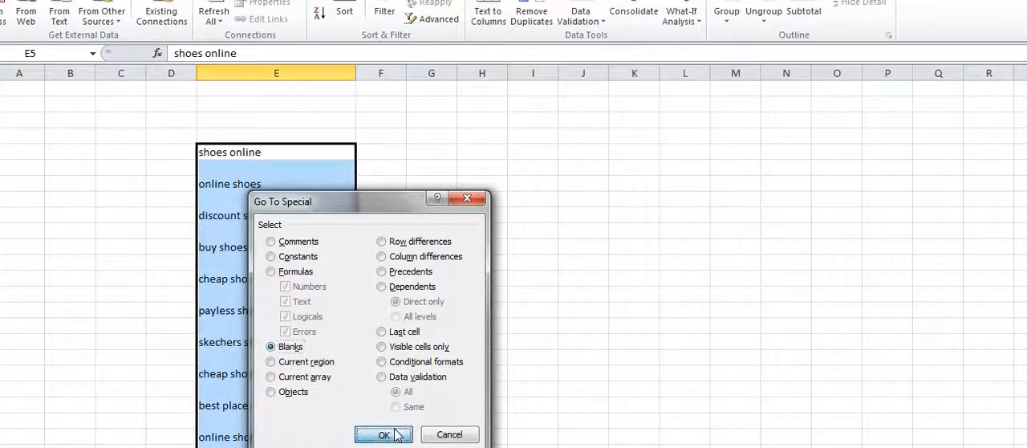
pyautogui.click(384, 434)
pyautogui.rightClick(281, 195)
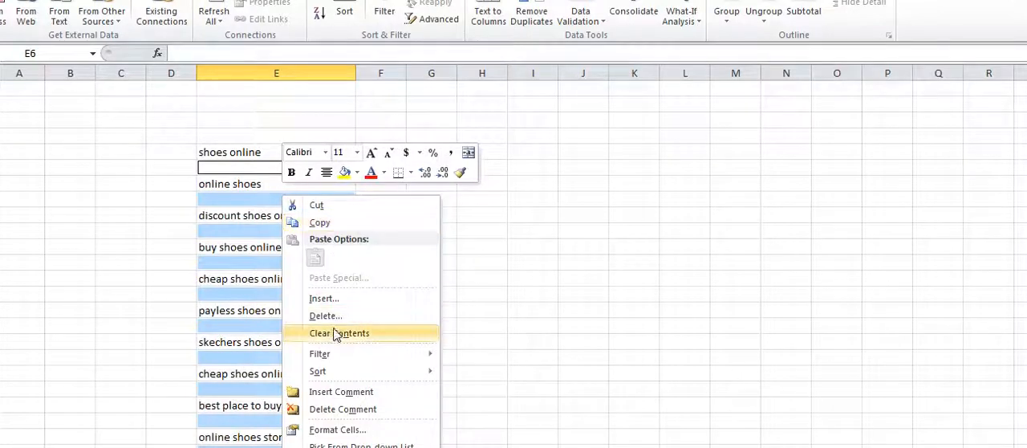
pyautogui.click(338, 315)
pyautogui.click(325, 325)
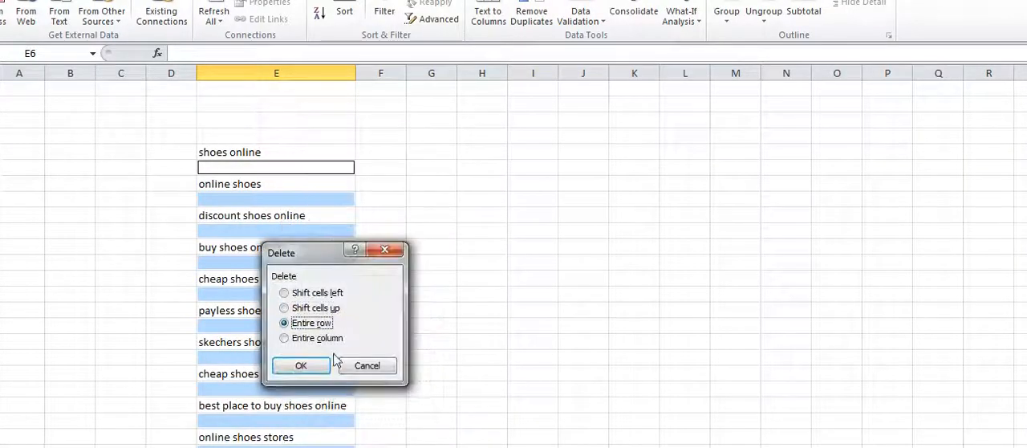
pyautogui.click(295, 363)
# Step: Copy the complete keyword list in column E of Book1, from "shoes online" to "buy used shoes online"
pyautogui.click(280, 153)
pyautogui.hotkey('ctrl', 'shift', 'Down')
pyautogui.scroll(-9, 280, 153)
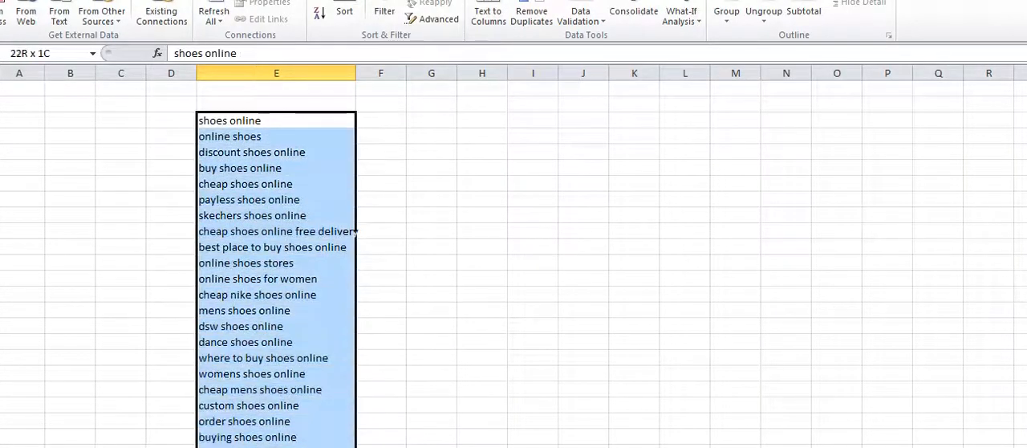
pyautogui.moveTo(313, 446); pyautogui.dragTo(319, 394)
pyautogui.rightClick(317, 312)
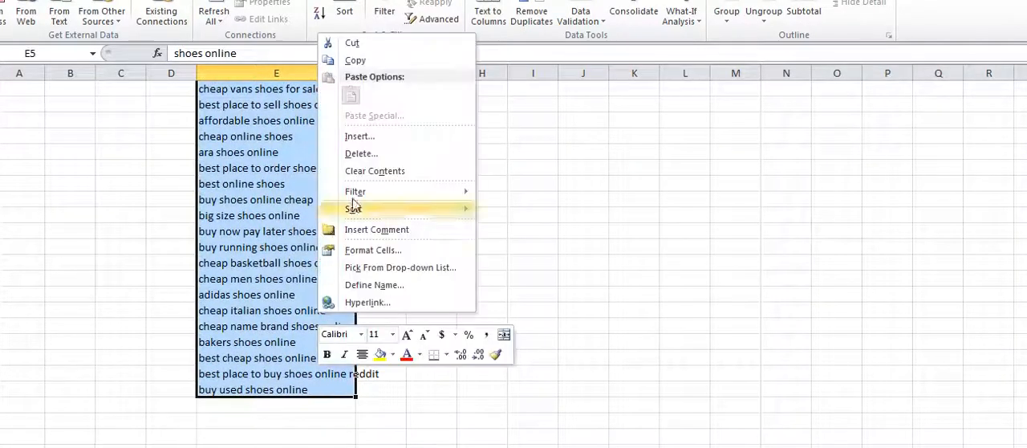
pyautogui.click(353, 60)
pyautogui.scroll(10, 333, 149)
# Step: Switch to Book2 and paste the keywords into column D from D4, beside the search volumes
pyautogui.click(433, 447)
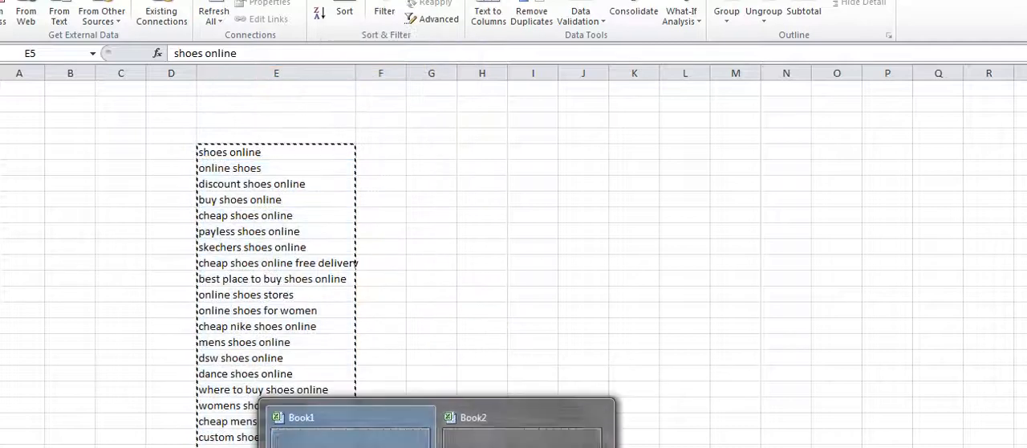
pyautogui.click(514, 446)
pyautogui.scroll(7, 170, 170)
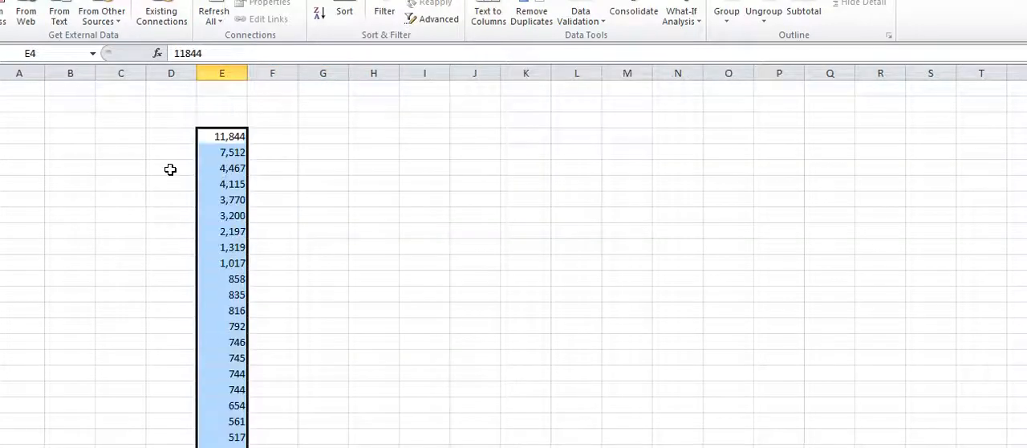
pyautogui.click(171, 135)
pyautogui.rightClick(171, 135)
pyautogui.click(205, 197)
pyautogui.click(272, 184)
# Step: Widen column D to fit the keywords and centre the search volumes in column E
pyautogui.moveTo(196, 76); pyautogui.dragTo(293, 76)
pyautogui.click(319, 73)
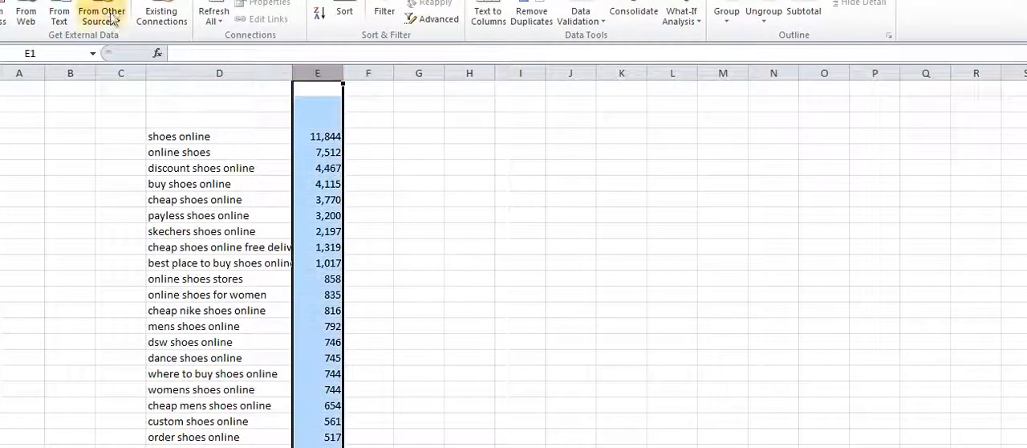
pyautogui.click(37, 1)
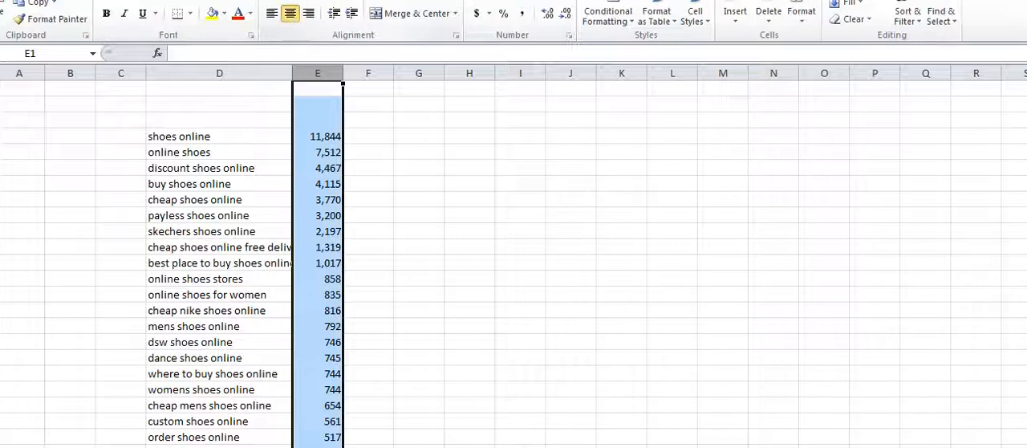
pyautogui.click(290, 13)
pyautogui.click(412, 178)
pyautogui.doubleClick(293, 79)
# Step: Check the keywords in column D against their search volumes in column E down to the last row
pyautogui.click(303, 152)
pyautogui.click(320, 137)
pyautogui.click(353, 139)
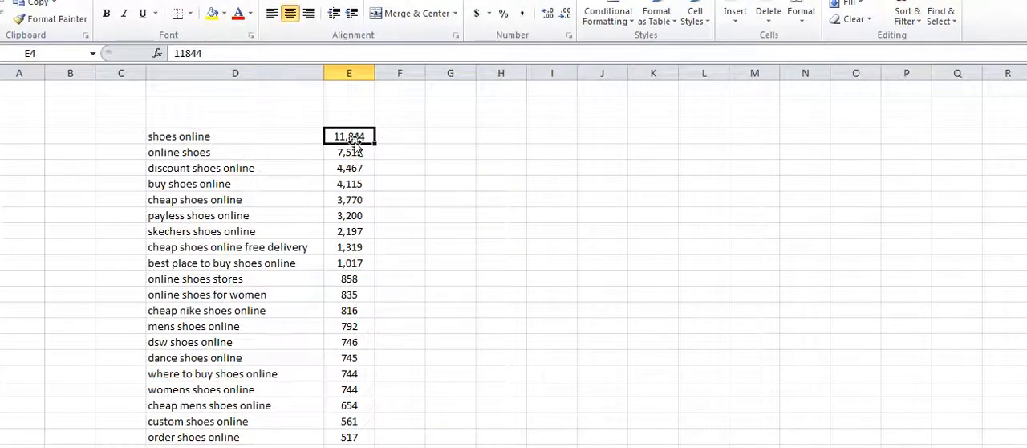
pyautogui.click(305, 154)
pyautogui.click(361, 152)
pyautogui.scroll(-6, 351, 212)
pyautogui.scroll(-7, 351, 213)
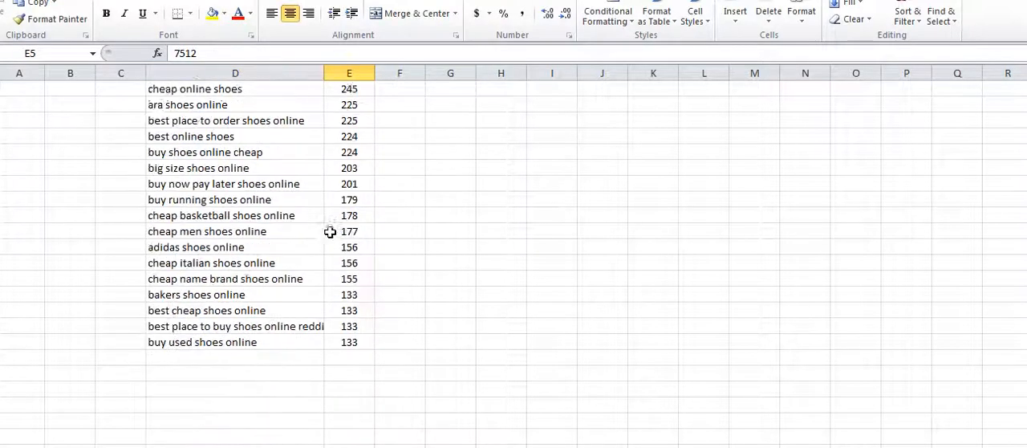
pyautogui.moveTo(286, 280); pyautogui.dragTo(285, 187)
pyautogui.scroll(4, 285, 178)
pyautogui.scroll(6, 286, 178)
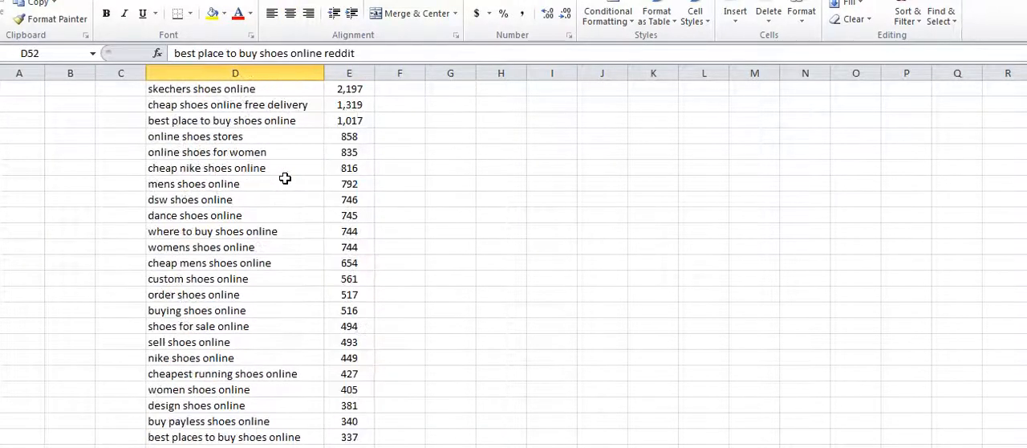
pyautogui.scroll(3, 267, 164)
# Step: Select the whole keyword list from D4 for a closer look and review the keywords again
pyautogui.moveTo(255, 140); pyautogui.dragTo(267, 171)
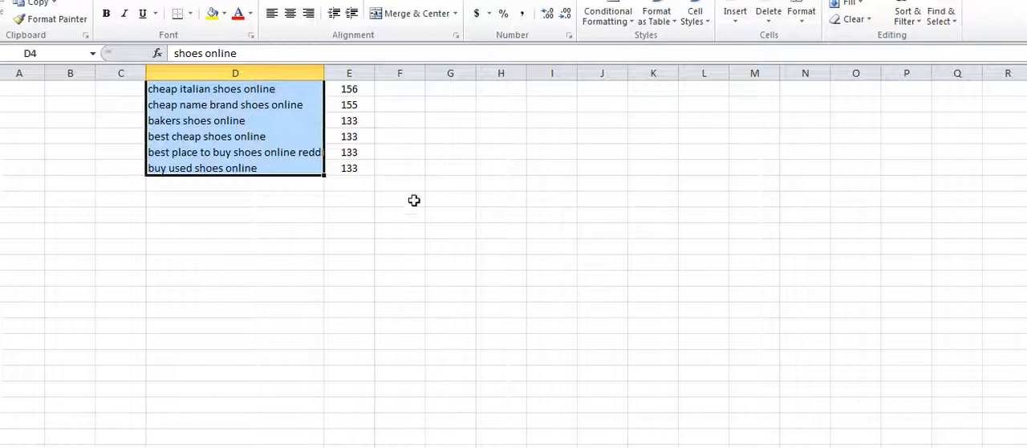
pyautogui.scroll(20, 391, 246)
pyautogui.click(408, 271)
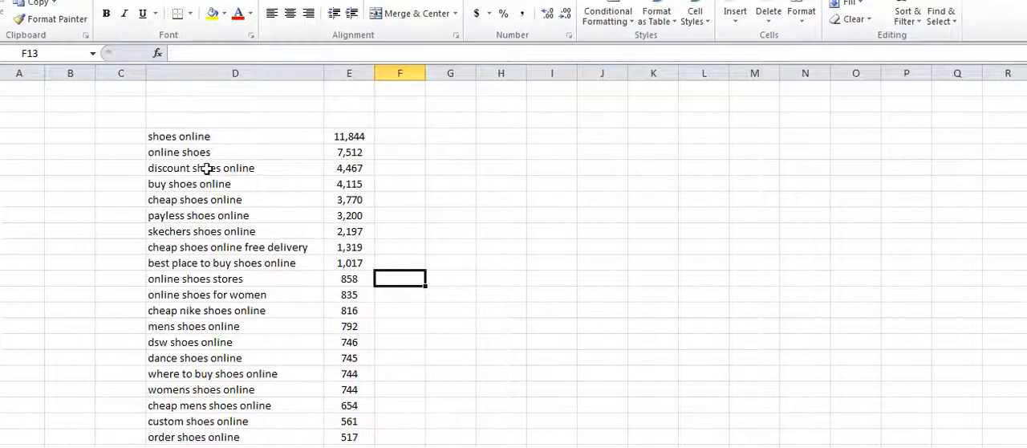
pyautogui.scroll(-6, 223, 185)
pyautogui.scroll(6, 207, 184)
pyautogui.moveTo(282, 189); pyautogui.dragTo(285, 194)
pyautogui.scroll(-2, 285, 195)
pyautogui.click(286, 212)
pyautogui.scroll(2, 286, 212)
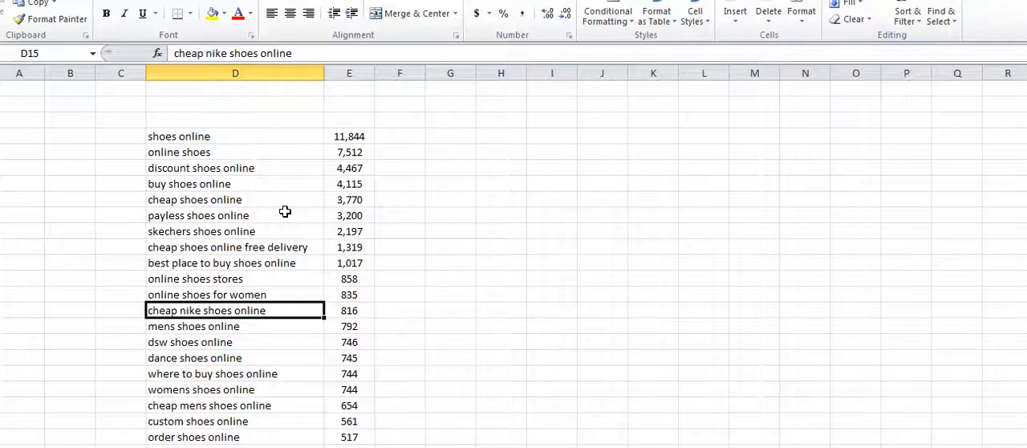
pyautogui.click(302, 214)
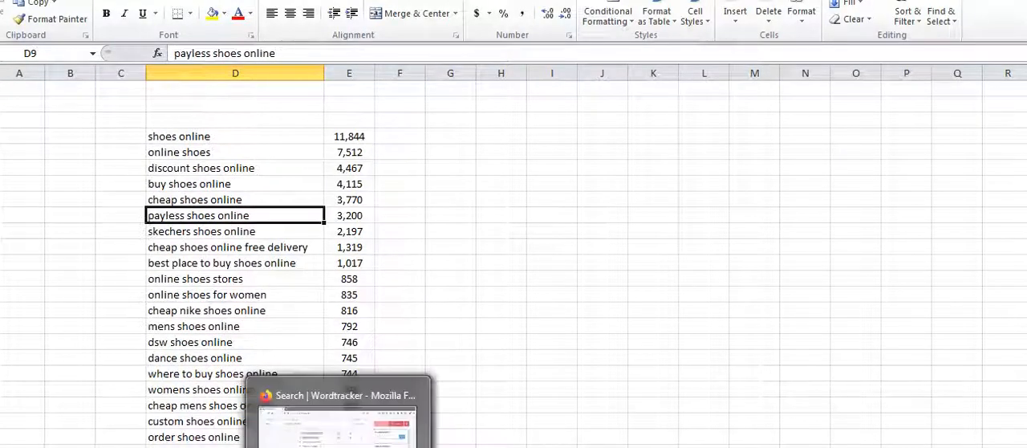
# Step: Switch to Wordtracker in Firefox and return to the search form above the "online shoes" results
pyautogui.click(341, 445)
pyautogui.scroll(5, 379, 262)
pyautogui.scroll(1, 377, 260)
pyautogui.click(194, 215)
pyautogui.scroll(10, 199, 218)
pyautogui.scroll(2, 200, 217)
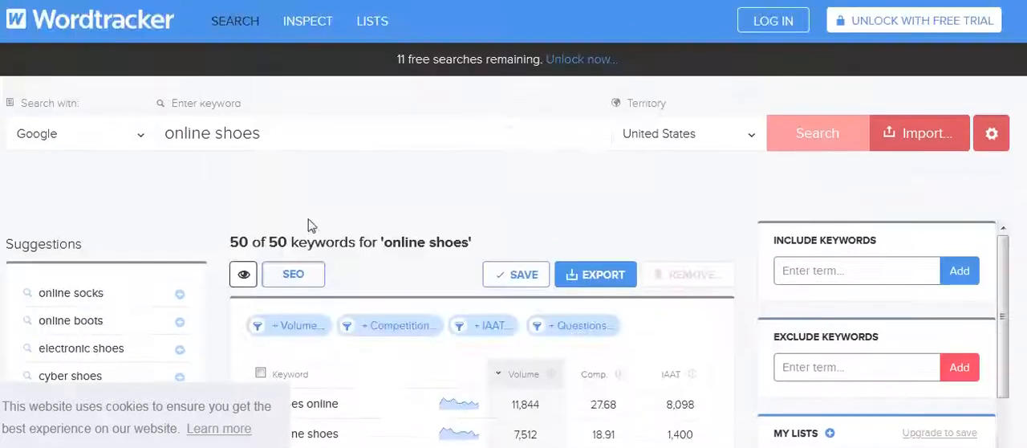